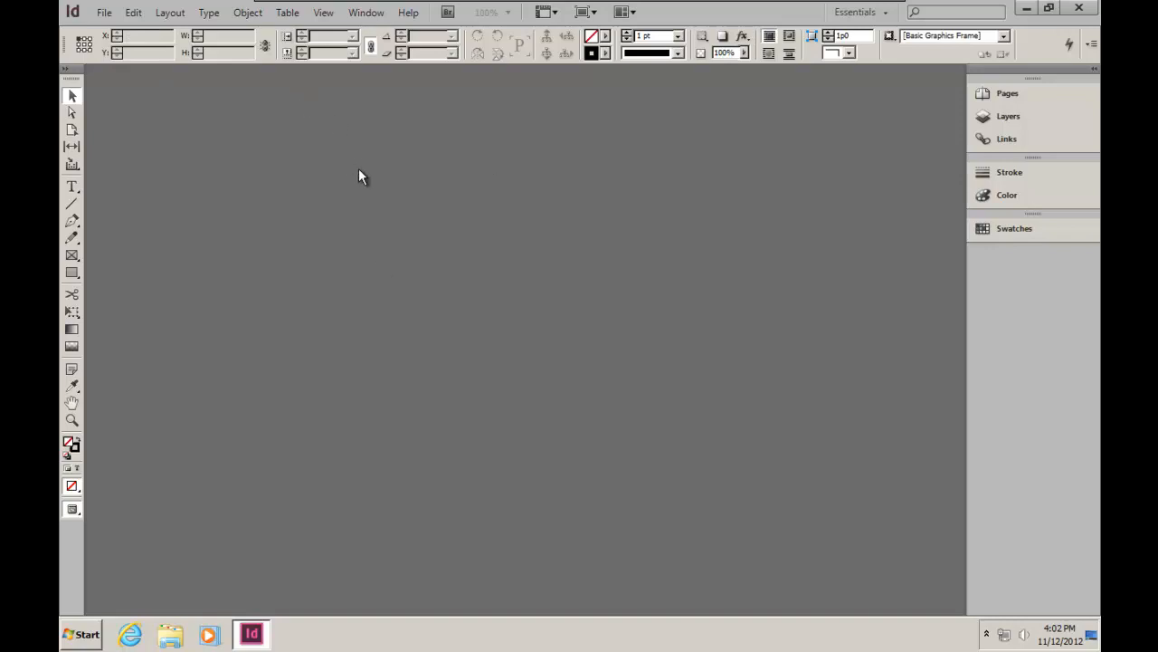
Start a new print document and turn off facing pages
left_click(104, 13)
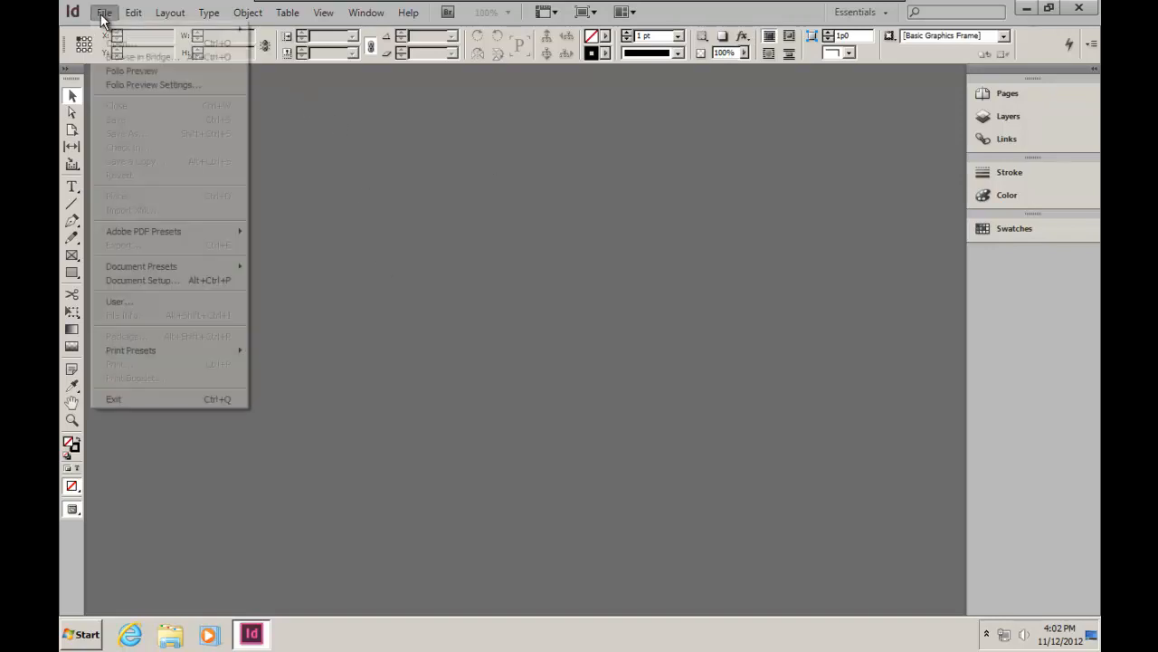
mouse_move(119, 33)
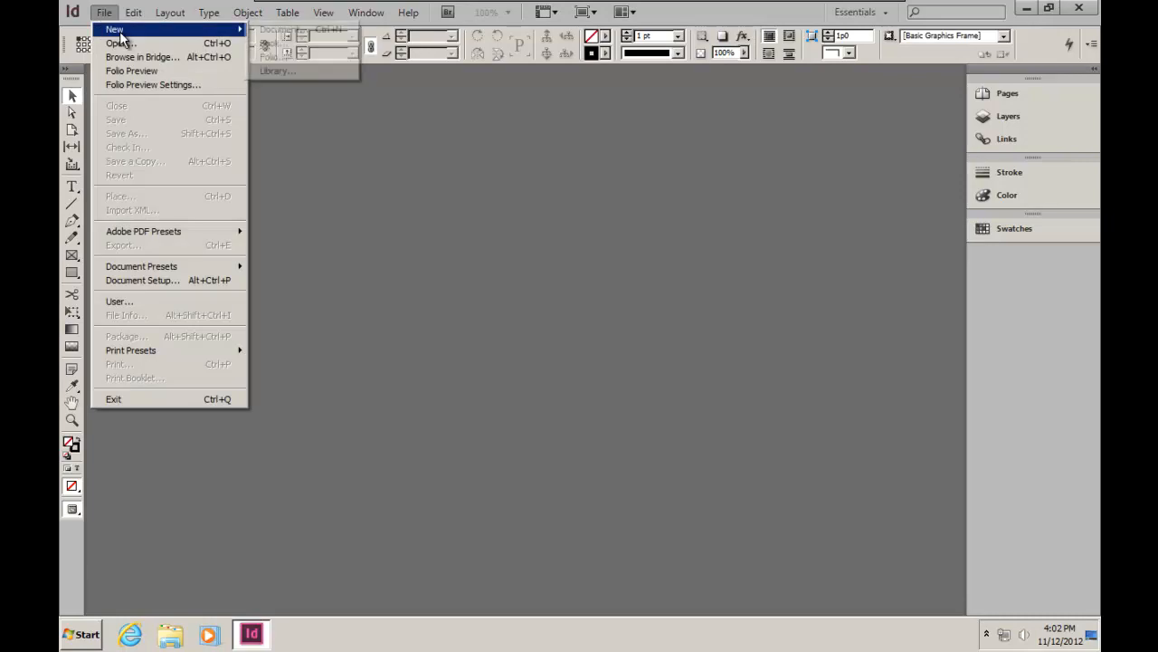
left_click(322, 31)
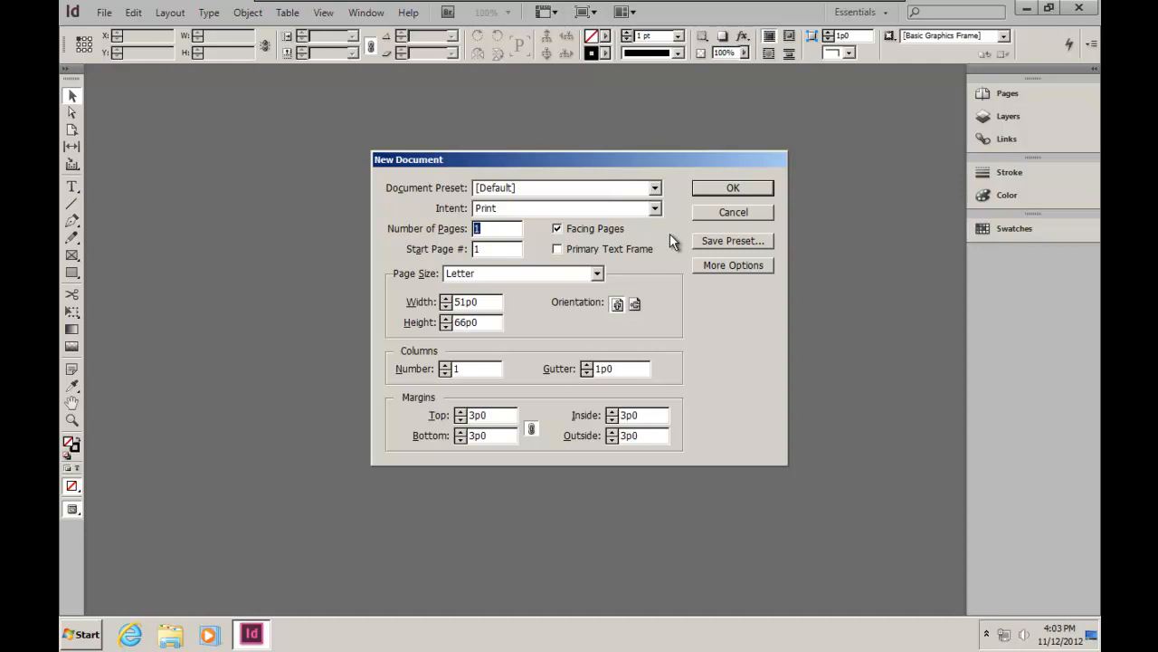
left_click(558, 230)
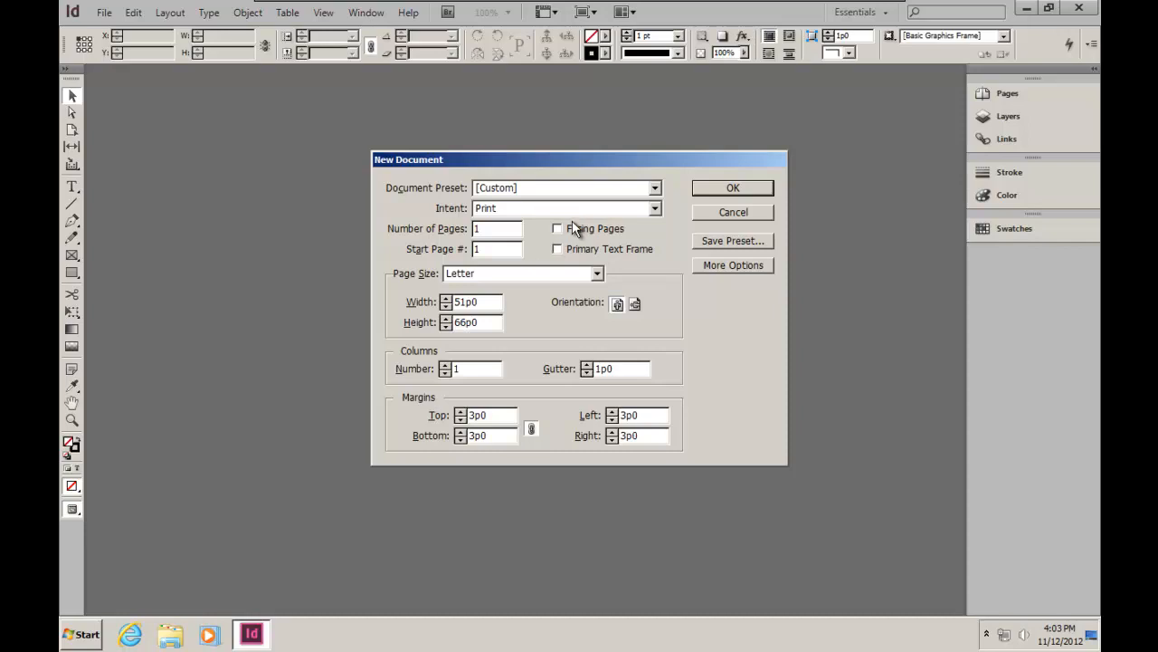
Set the page width to 1024p0 and the height to 768 picas, and create the document
double_click(464, 301)
left_click(464, 300)
left_click_drag(466, 303, 433, 303)
type("1024")
key("Tab")
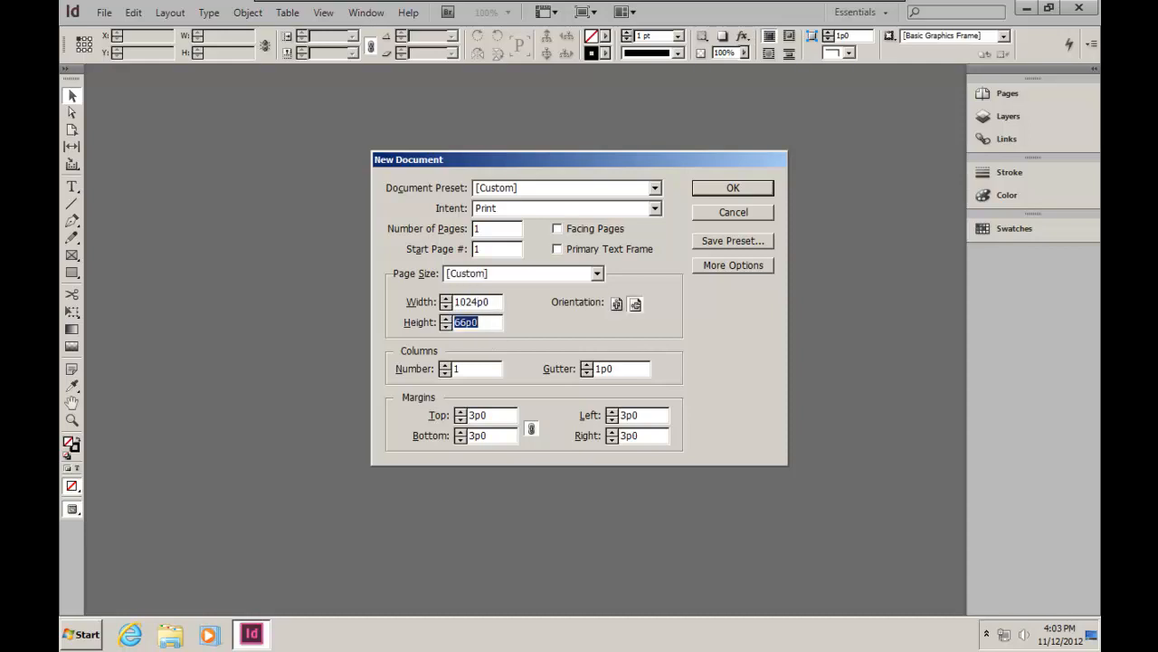
left_click_drag(466, 324, 456, 329)
type("768")
left_click(733, 188)
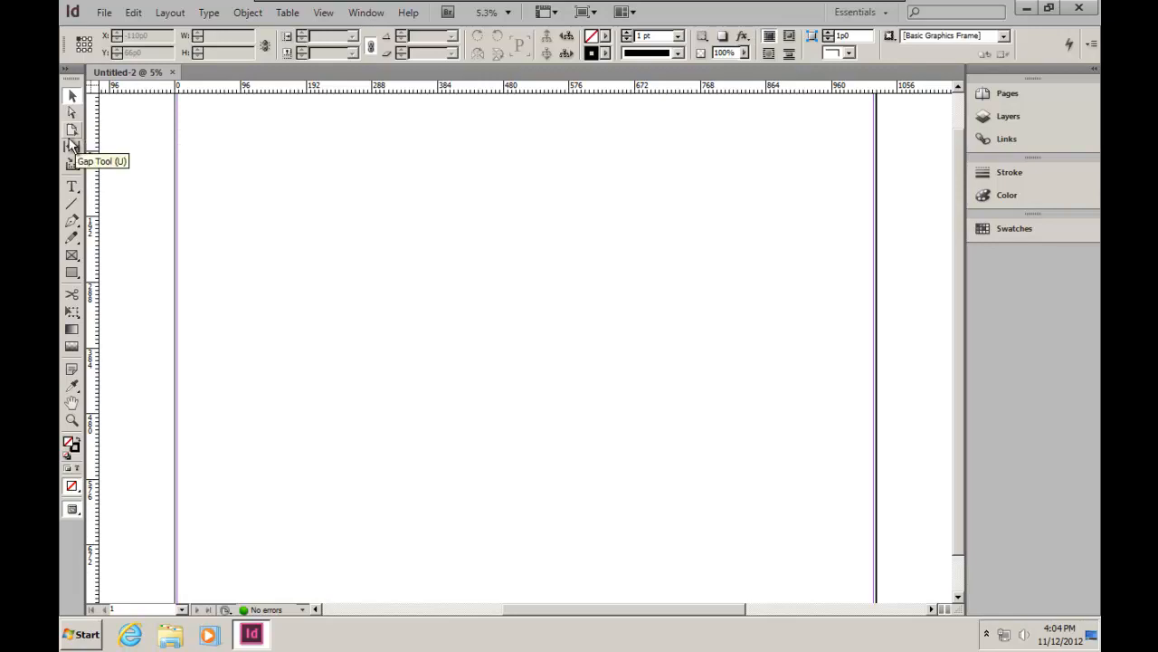
Add a wide text frame near the top of the page reading "WSU CEE" at 1000 pt
left_click(72, 187)
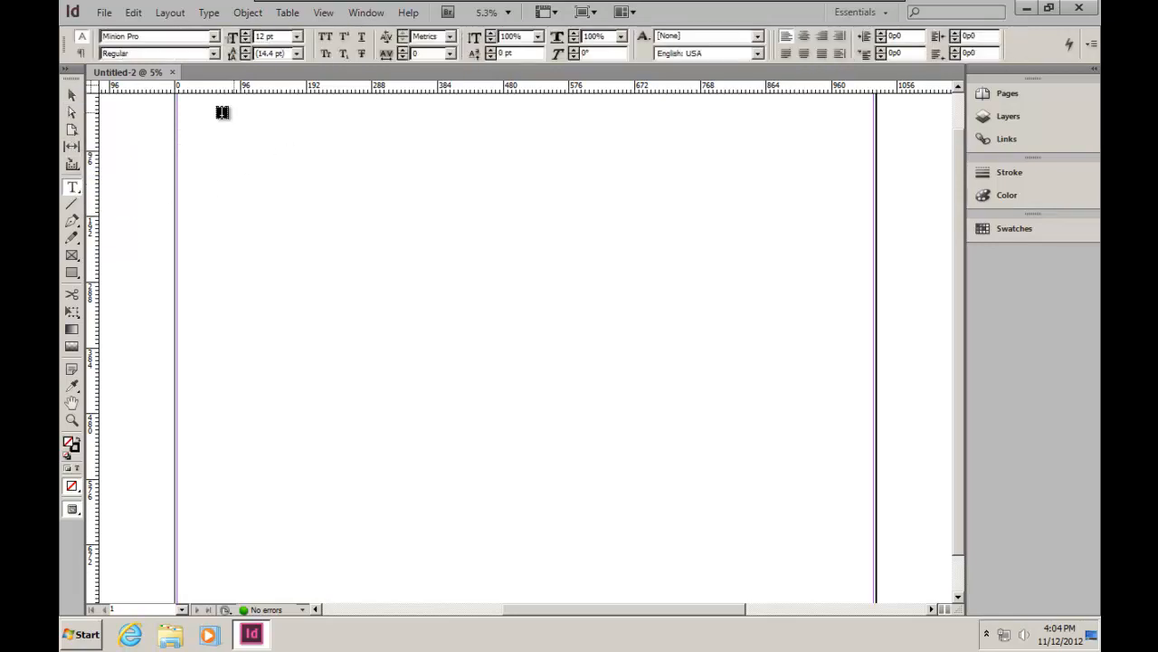
left_click_drag(206, 111, 638, 201)
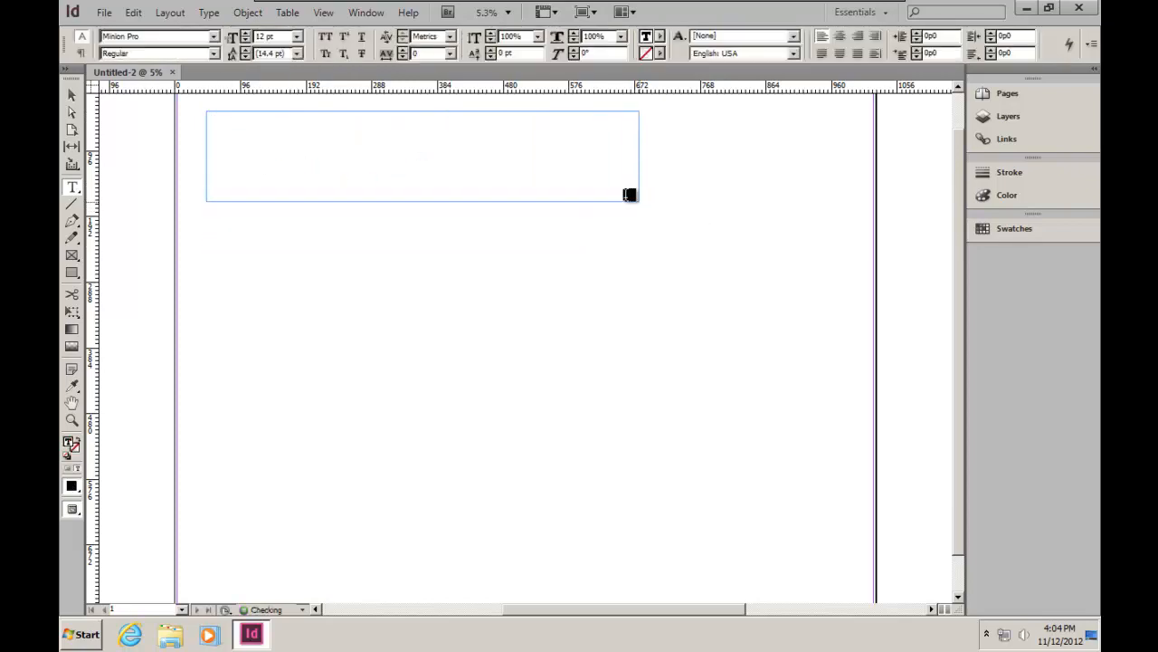
double_click(264, 39)
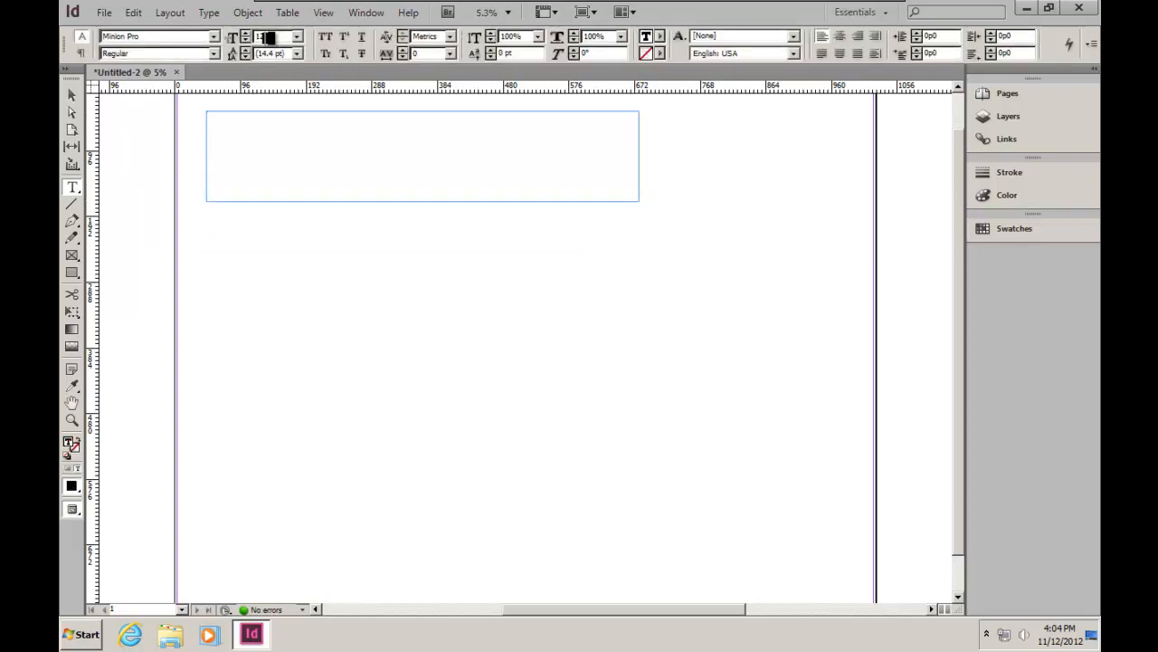
double_click(260, 37)
type("1000")
left_click(231, 123)
type("WSU CEE")
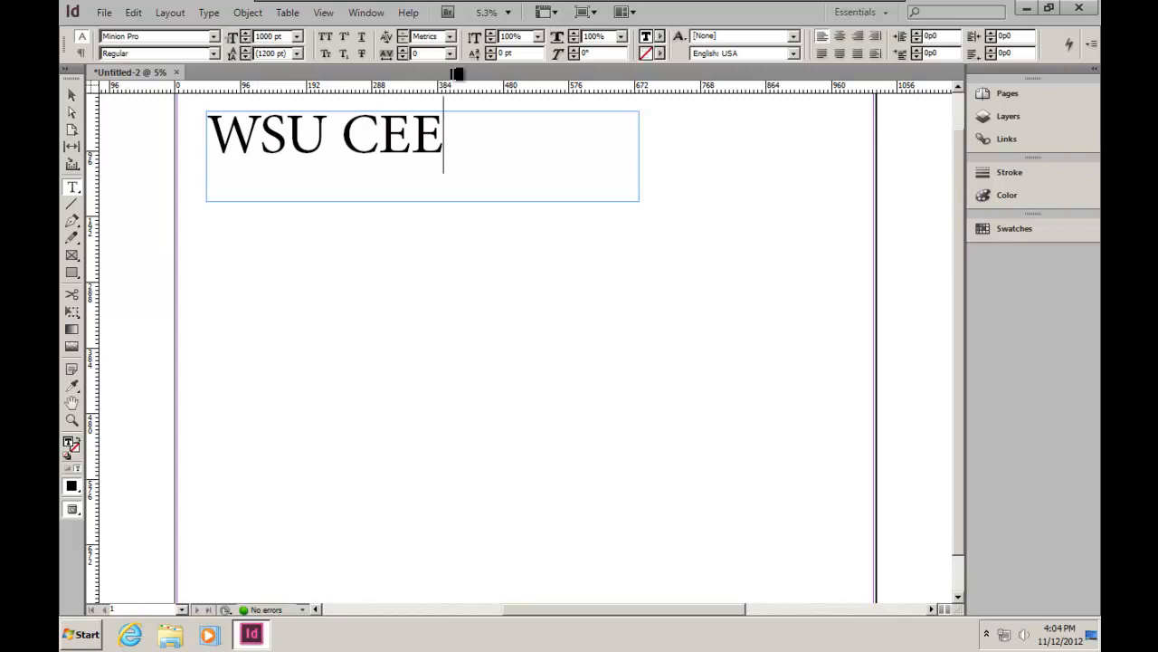
Color the "WSU CEE" text red with RGB 206, 31, 32 and deselect the text
left_click_drag(444, 143, 207, 130)
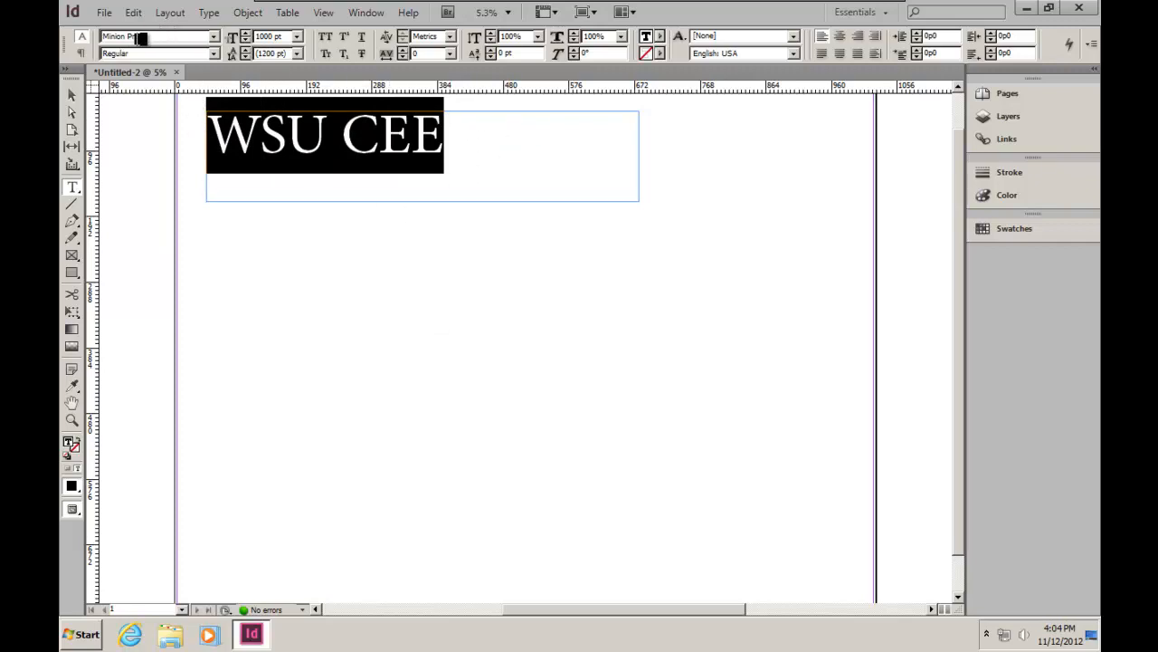
left_click(215, 37)
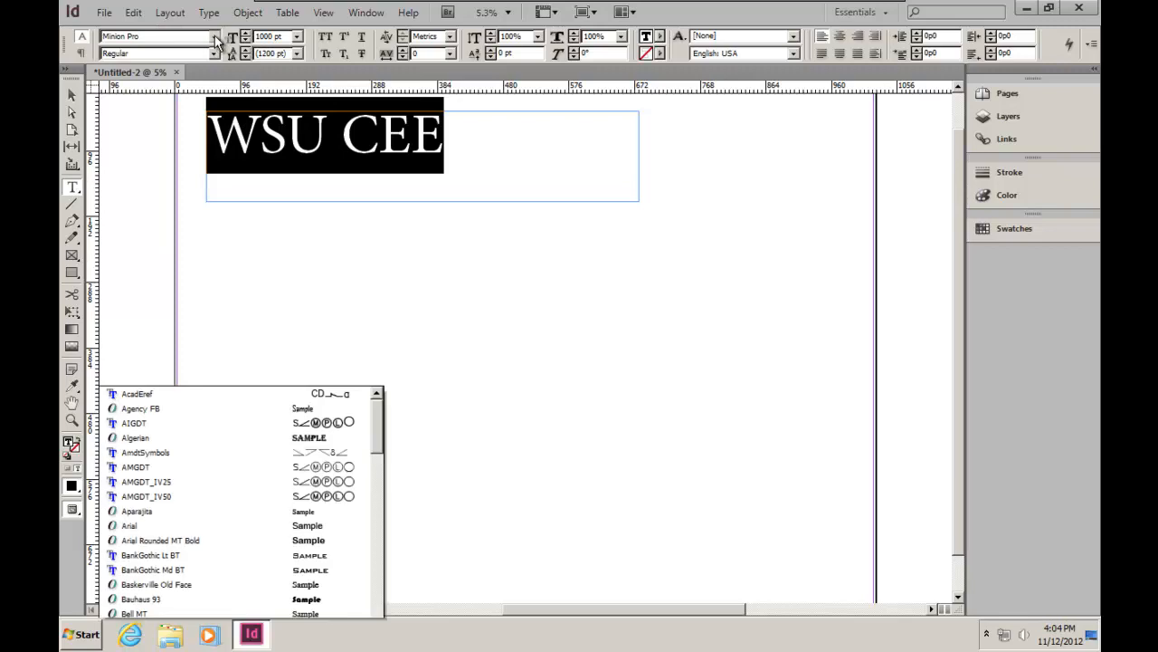
left_click(648, 345)
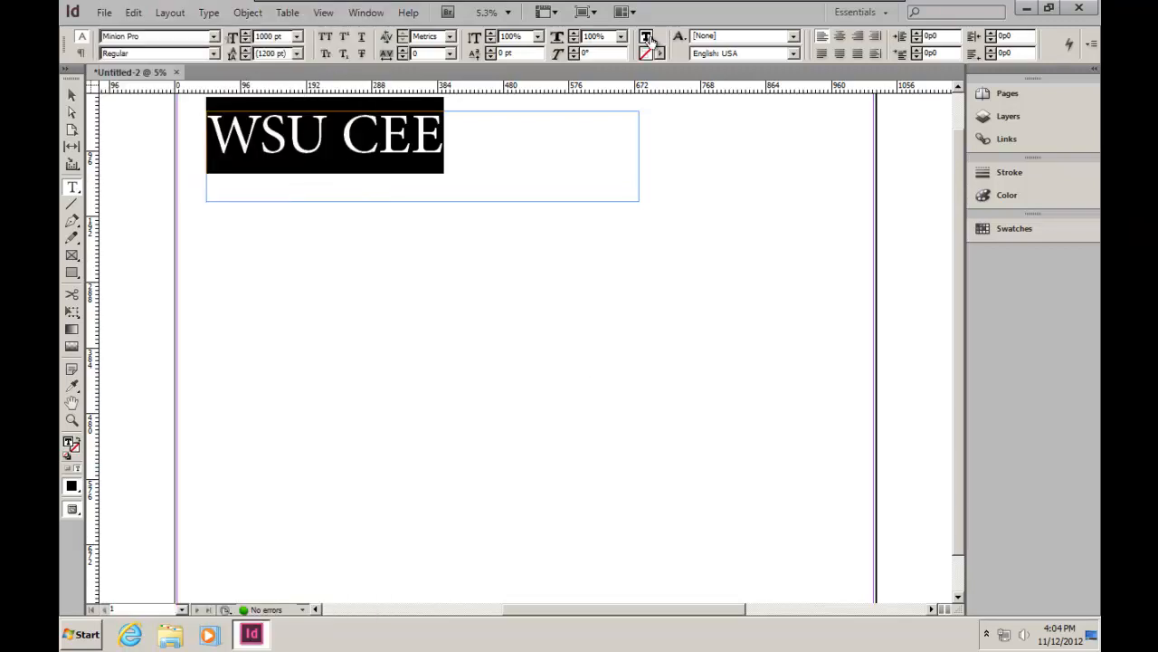
double_click(645, 40)
mouse_move(595, 258)
left_mouse_down()
mouse_move(594, 228)
mouse_move(579, 261)
left_mouse_up()
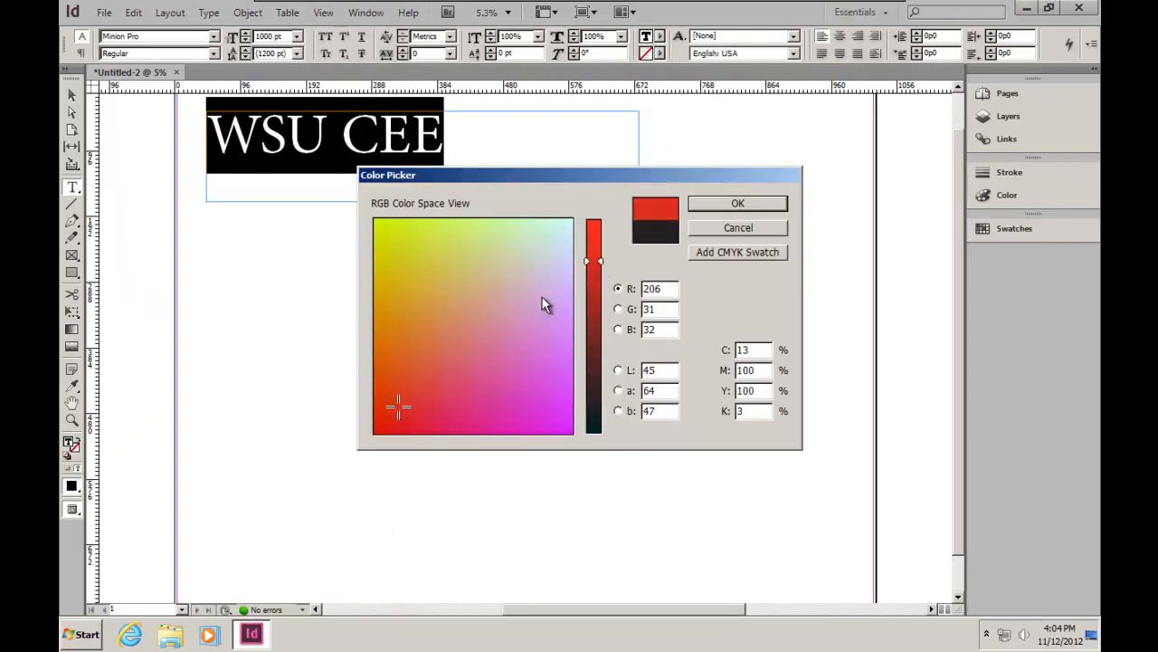
left_click(738, 203)
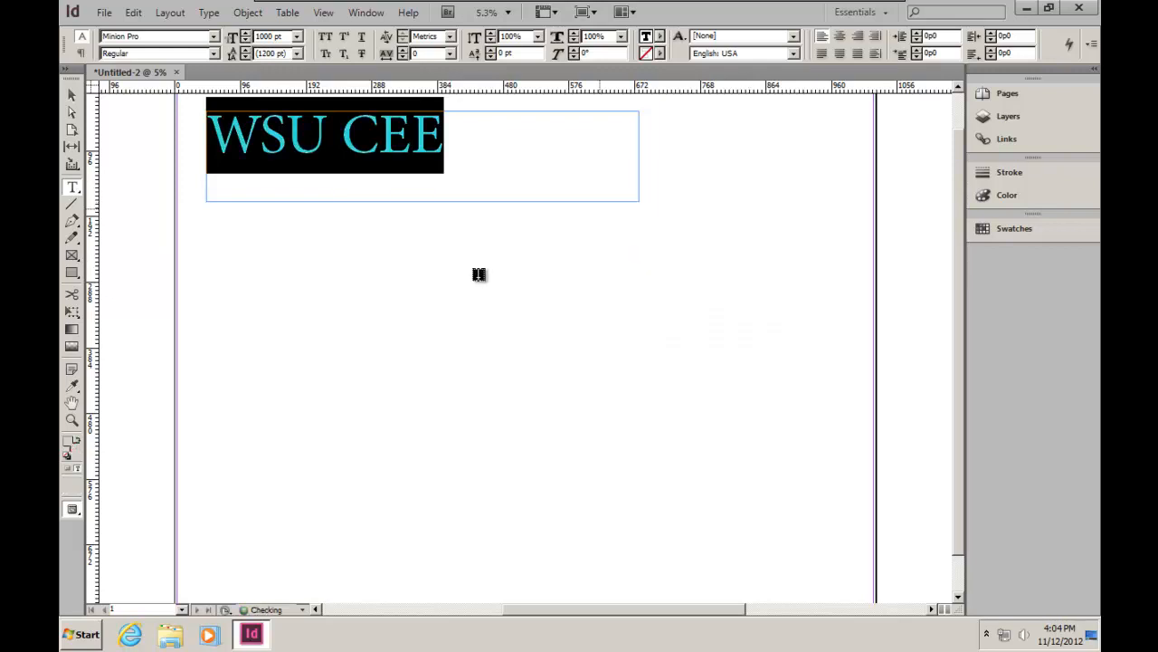
left_click(475, 272)
key("v")
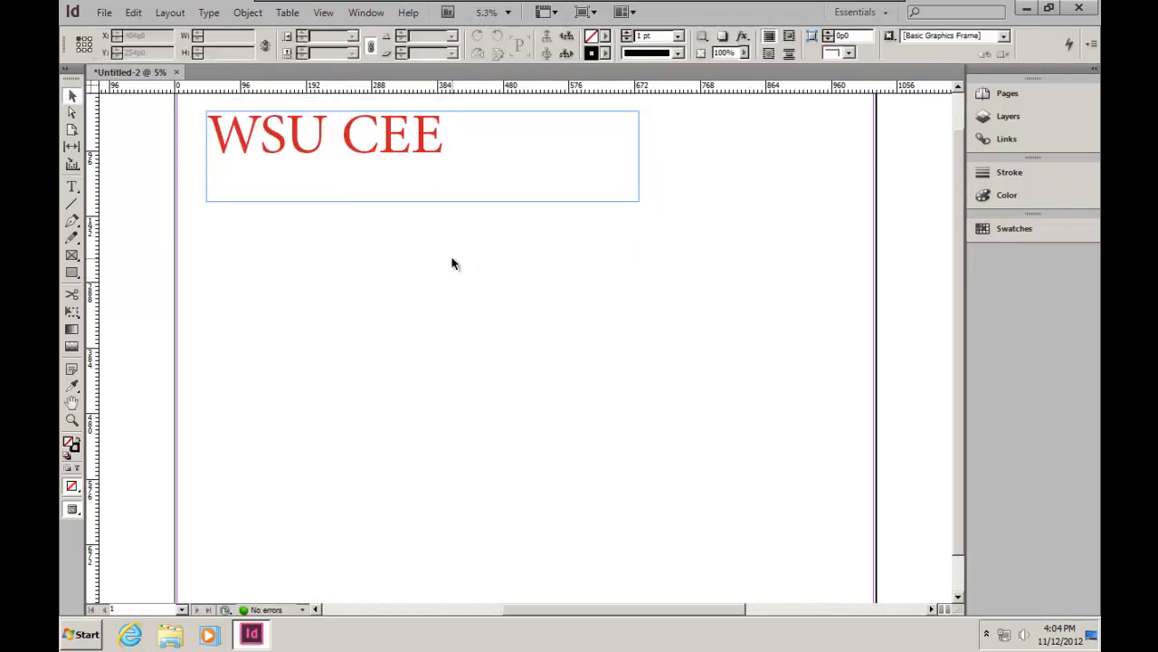
Draw a slightly descending straight line about 428 picas long below the text frame
left_click(72, 203)
mouse_move(248, 238)
left_mouse_down()
mouse_move(479, 282)
mouse_move(537, 277)
left_mouse_up()
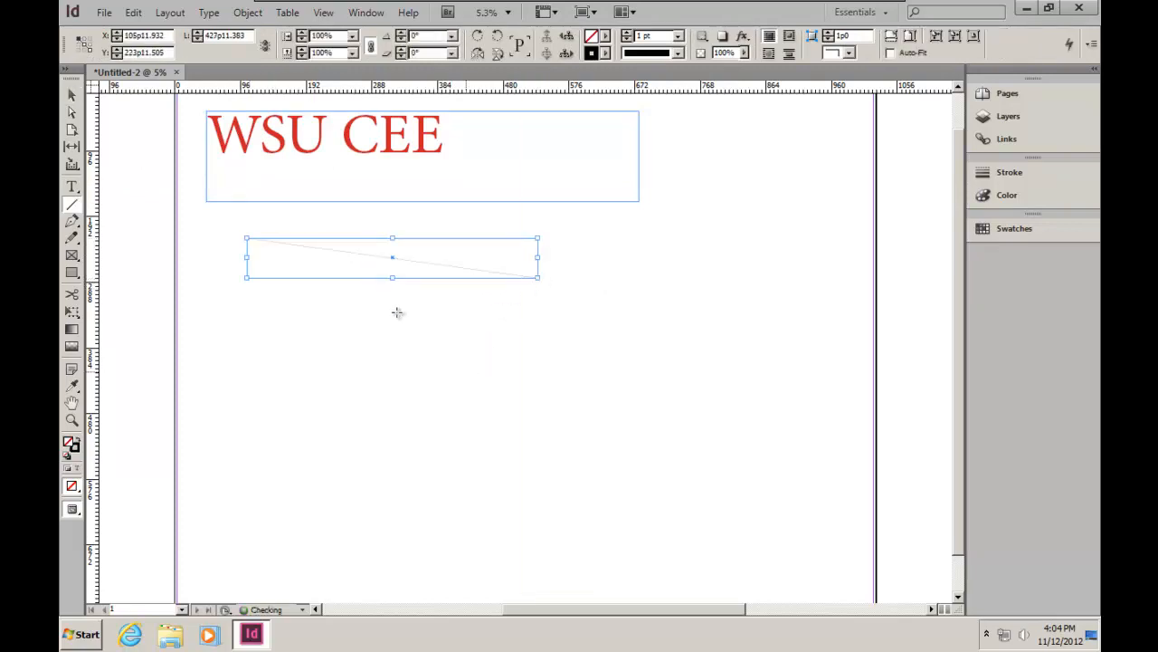
key("v")
left_click(430, 272)
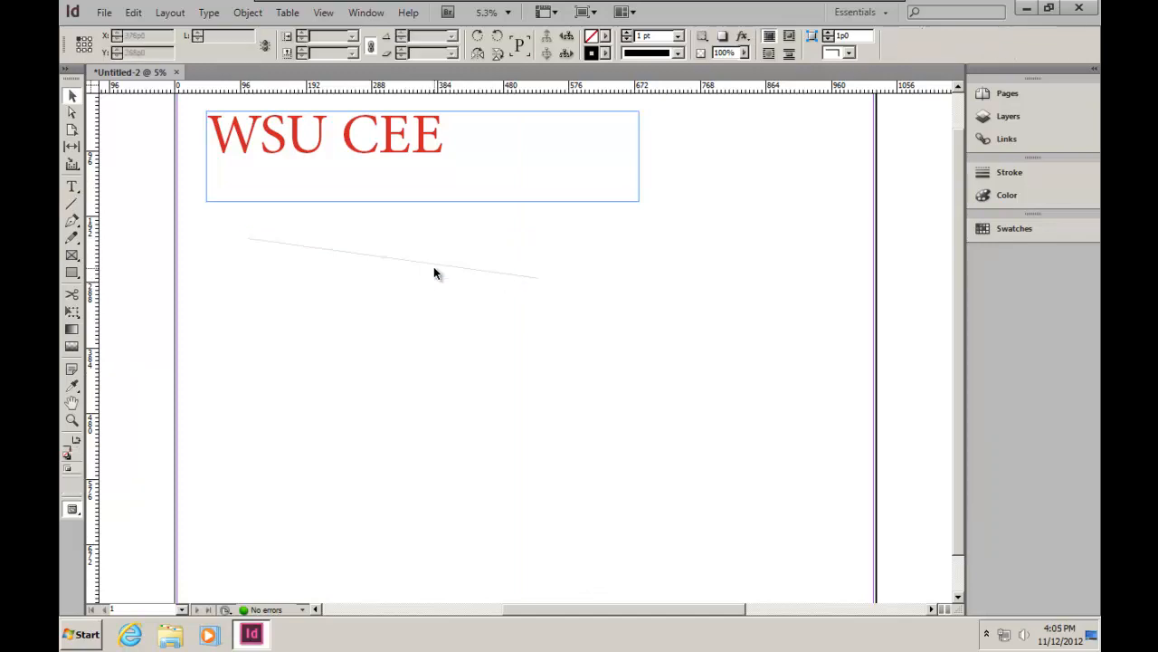
Give the line a 90 pt stroke of type Dashed (4 and 4) and bring up its color settings
left_click(434, 262)
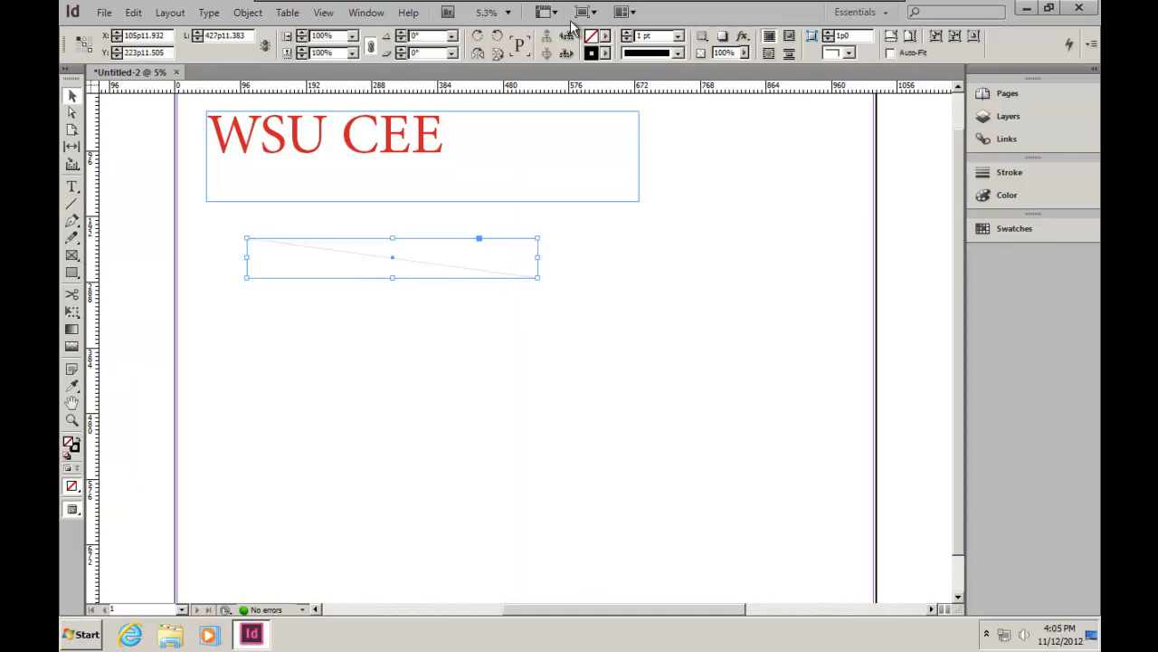
left_click(1023, 173)
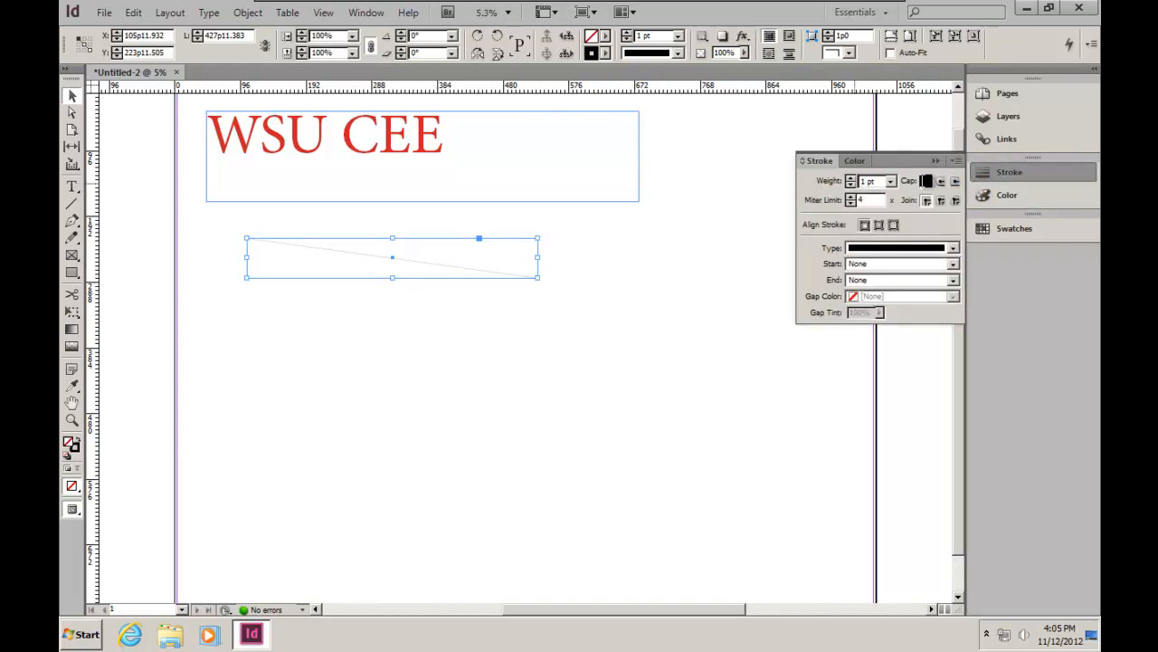
left_click(890, 182)
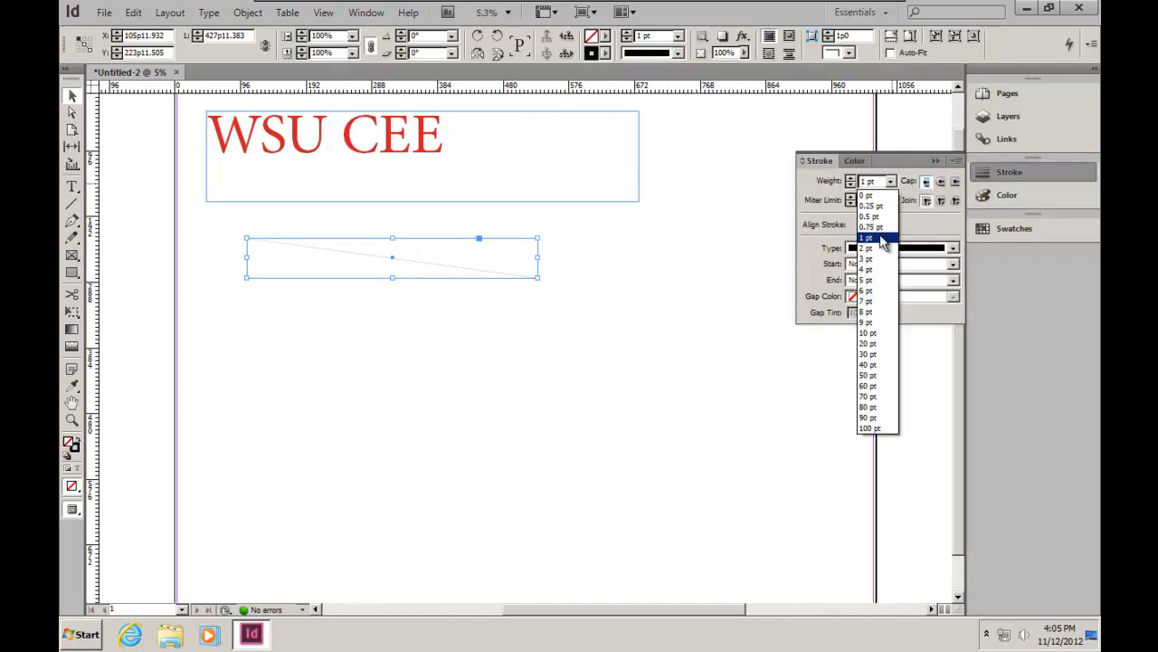
left_click(867, 417)
left_click(952, 249)
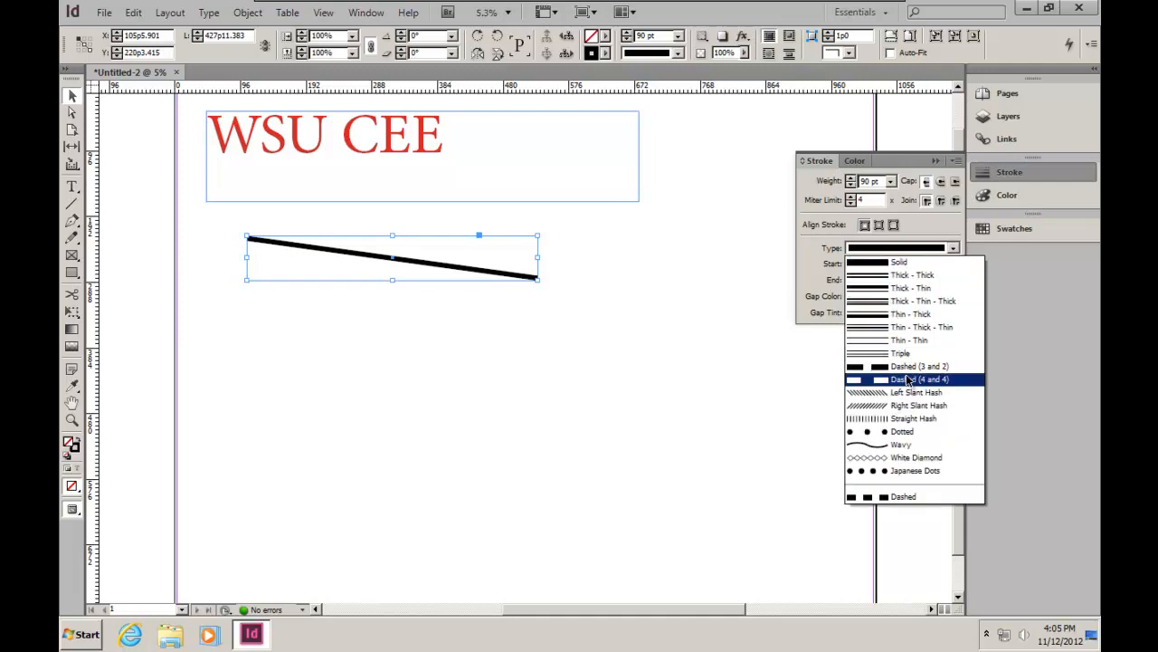
left_click(907, 379)
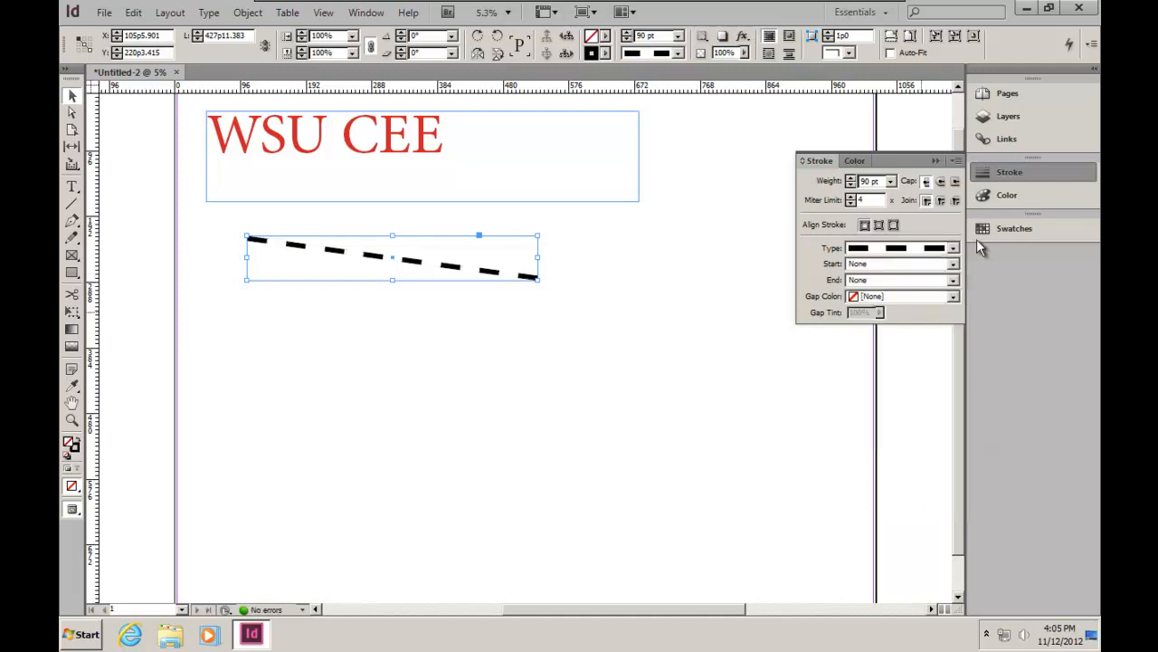
left_click(936, 160)
left_click(1018, 203)
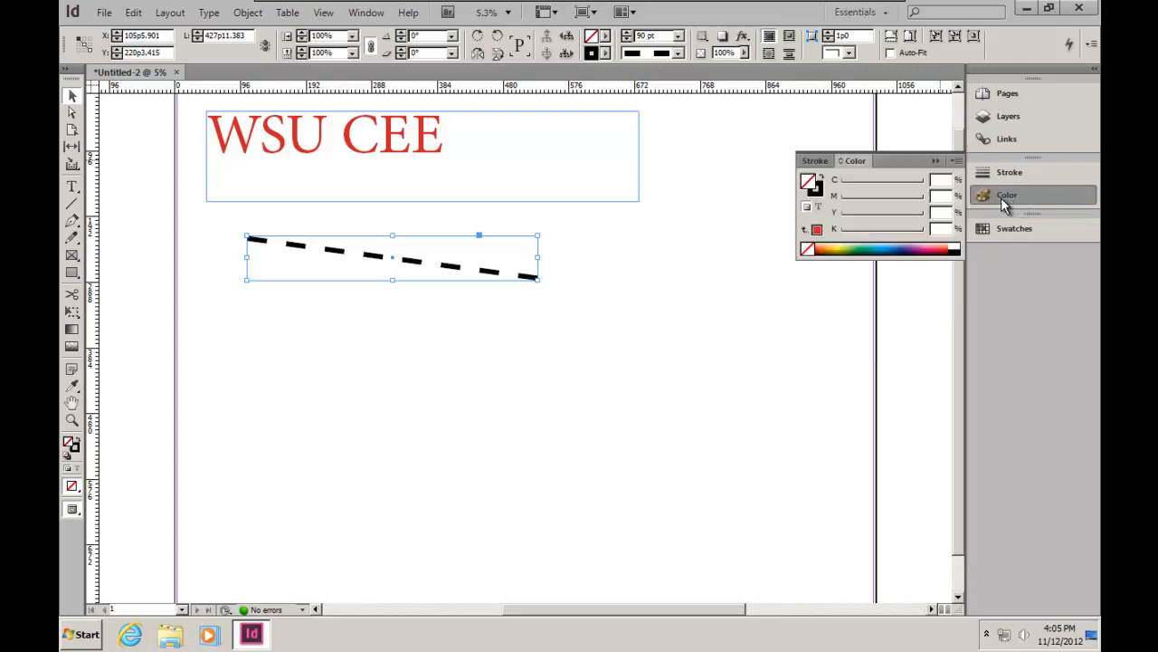
double_click(810, 185)
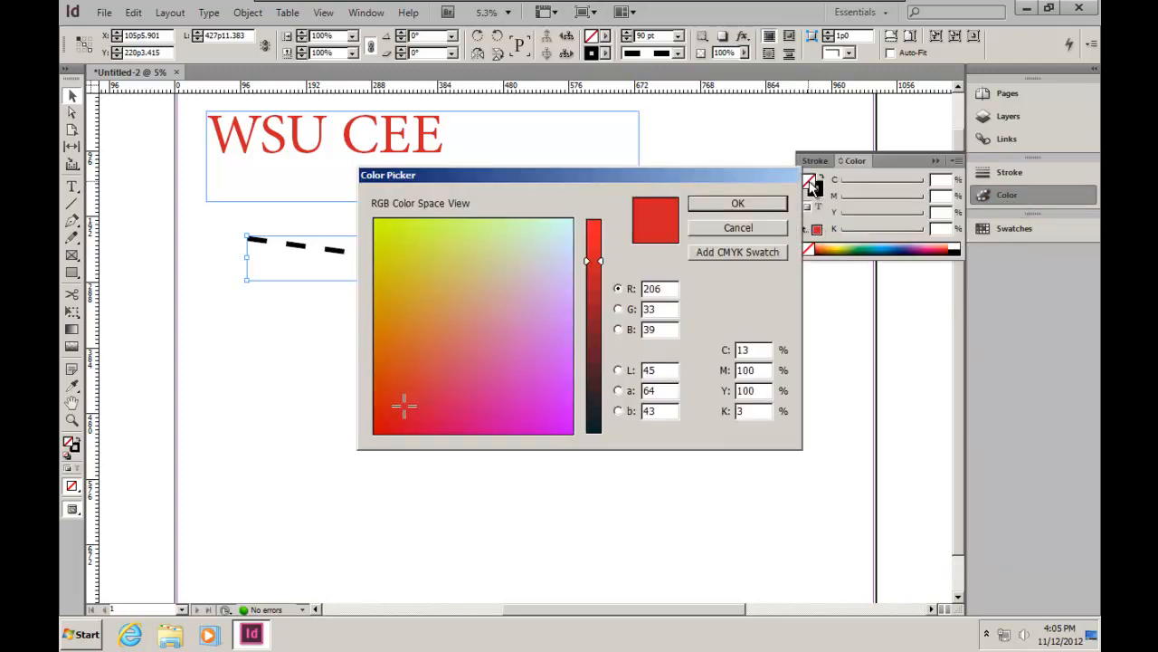
left_click(761, 231)
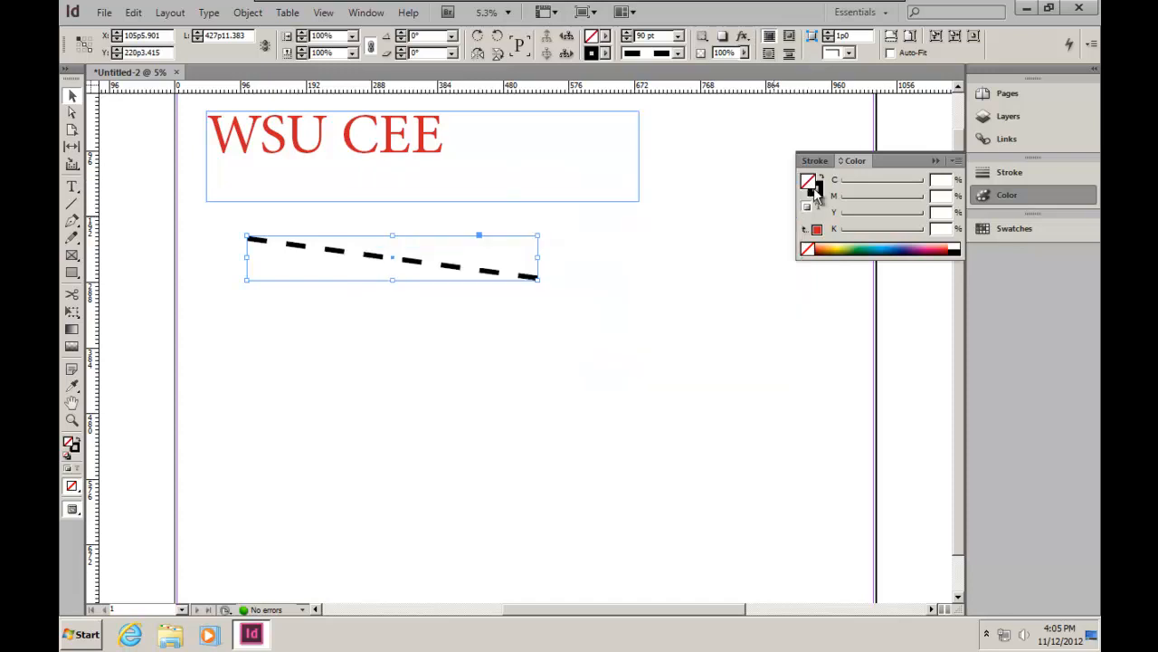
double_click(815, 188)
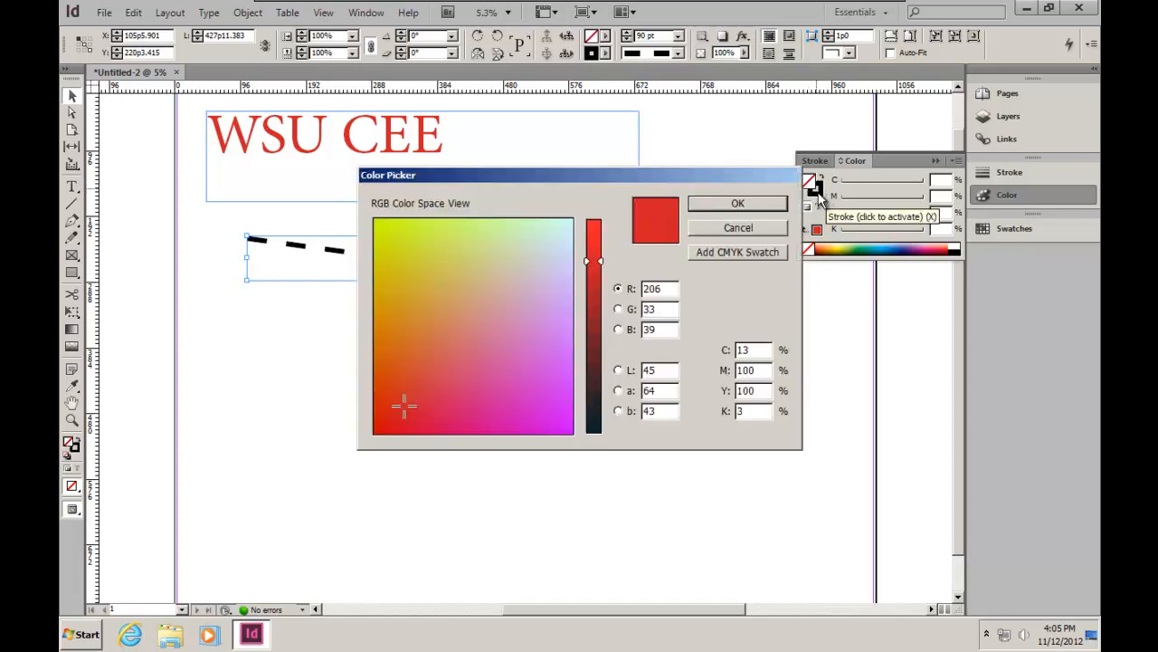
left_click(763, 233)
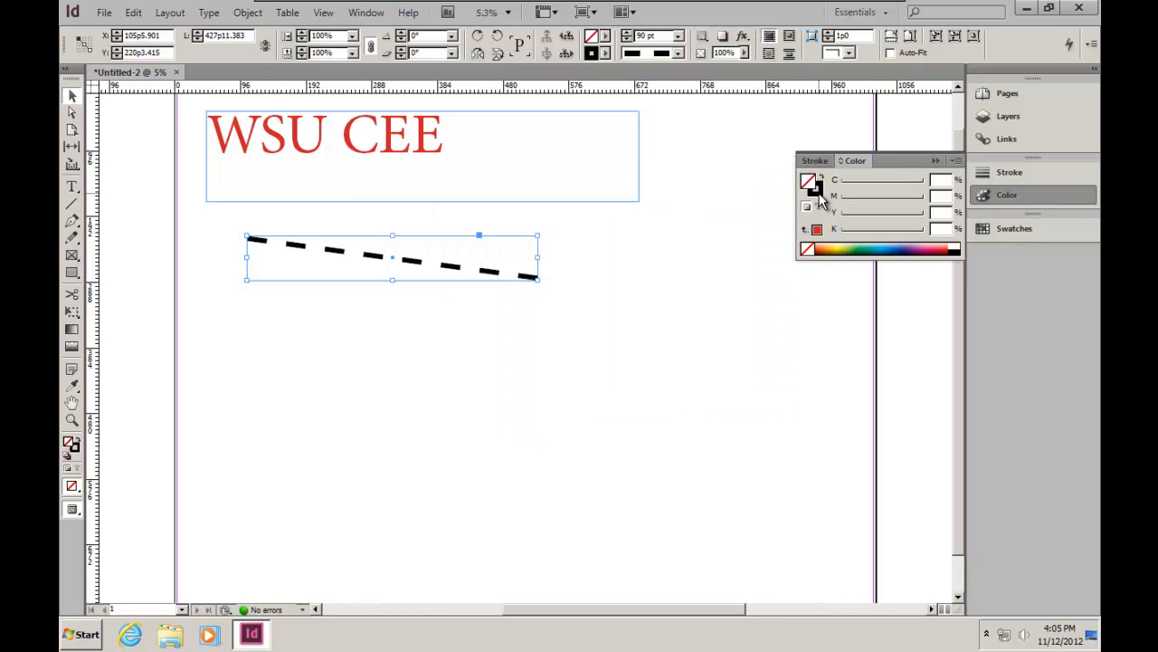
Color the dashed line's stroke red with RGB 206, 31, 32, deselect the line and close the color settings
double_click(819, 195)
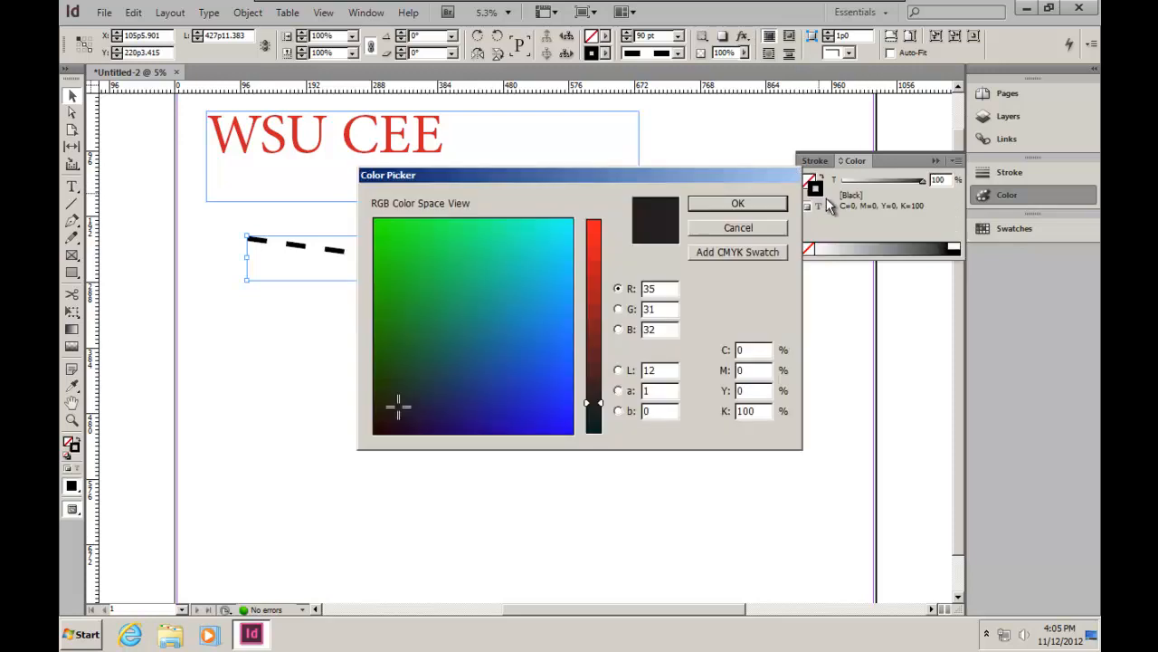
left_click(599, 267)
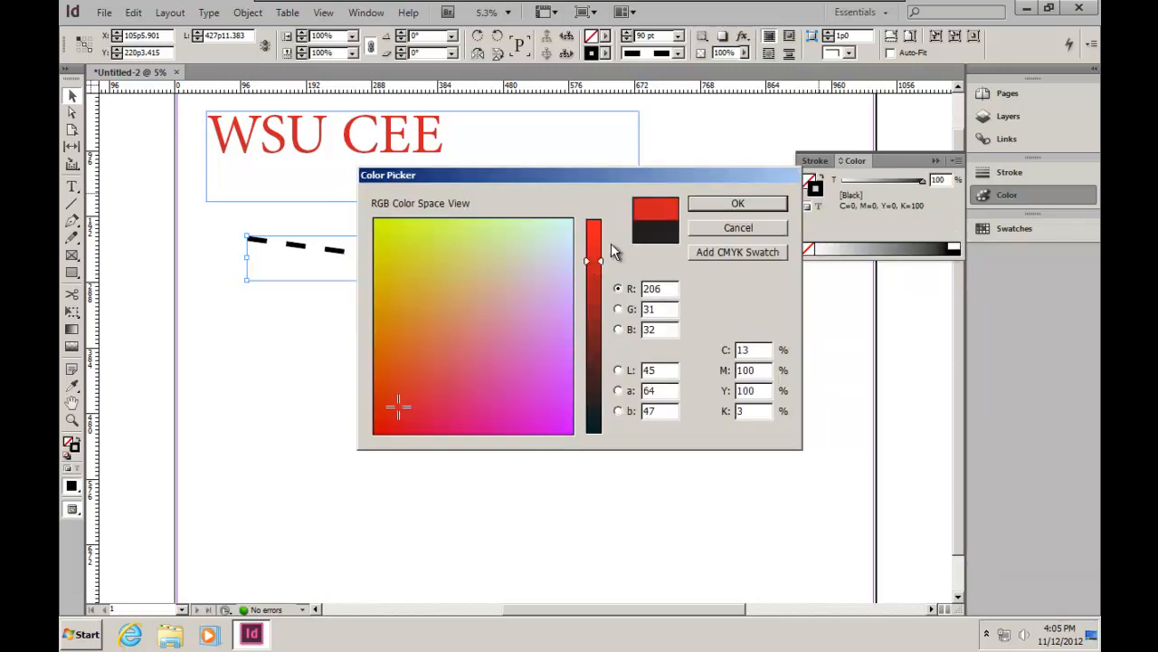
left_click(737, 202)
left_click(584, 335)
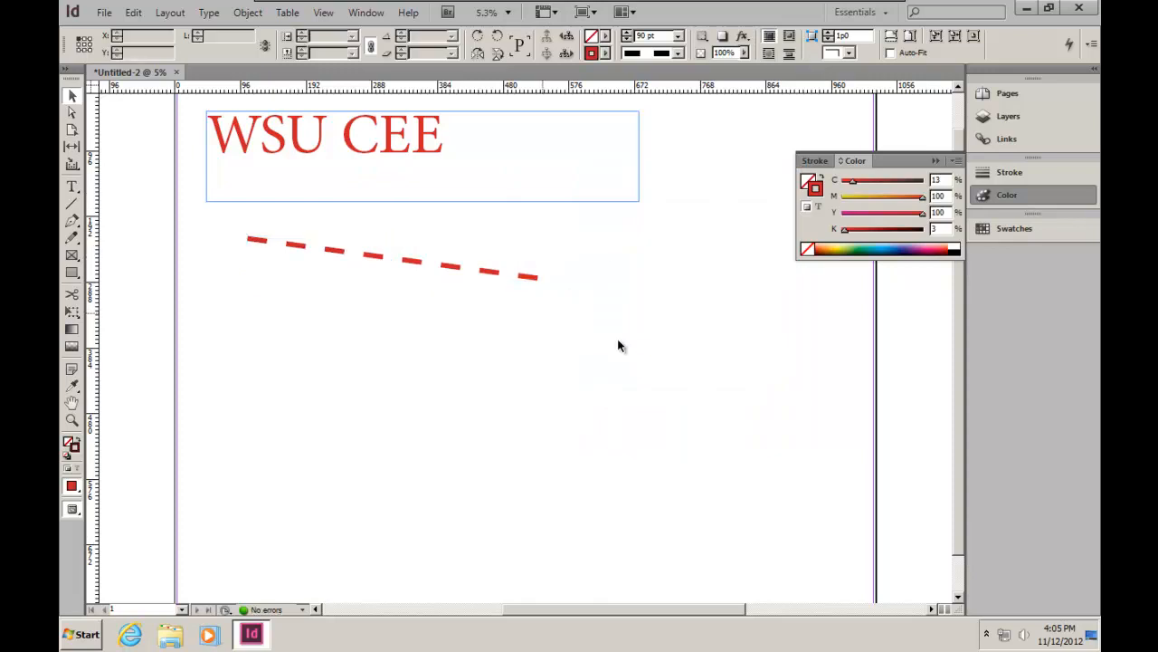
left_click(935, 161)
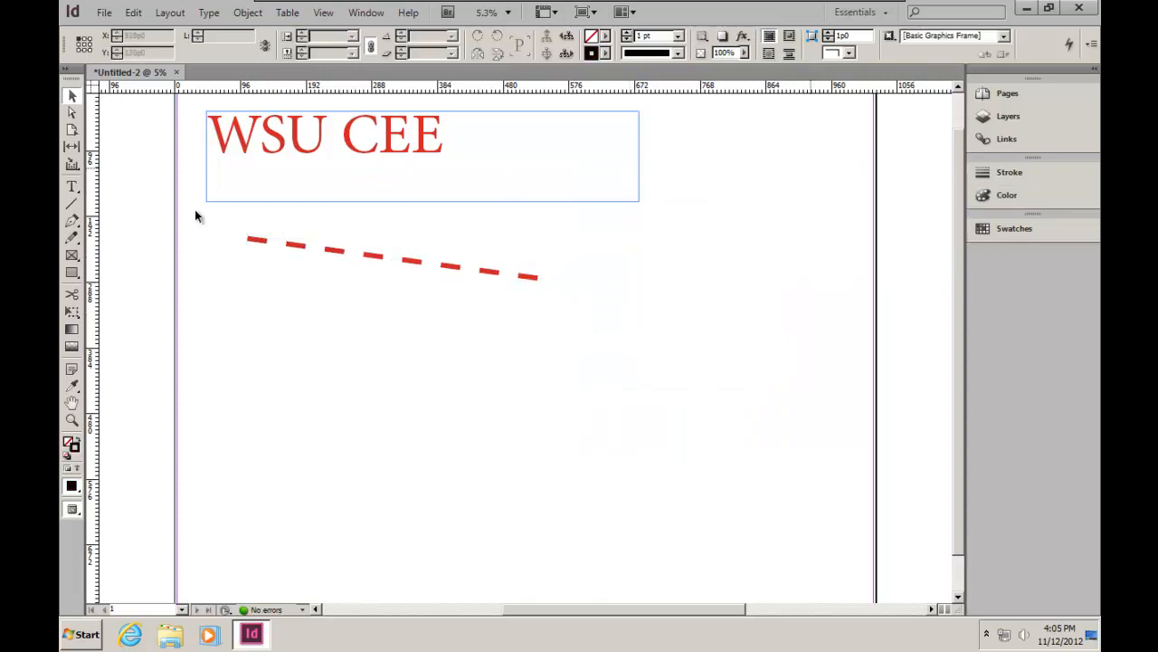
Draw a closed Pen path about 609 by 248 picas below the dashed line, with straight segments and one rounded end, and deselect it
left_click(72, 221)
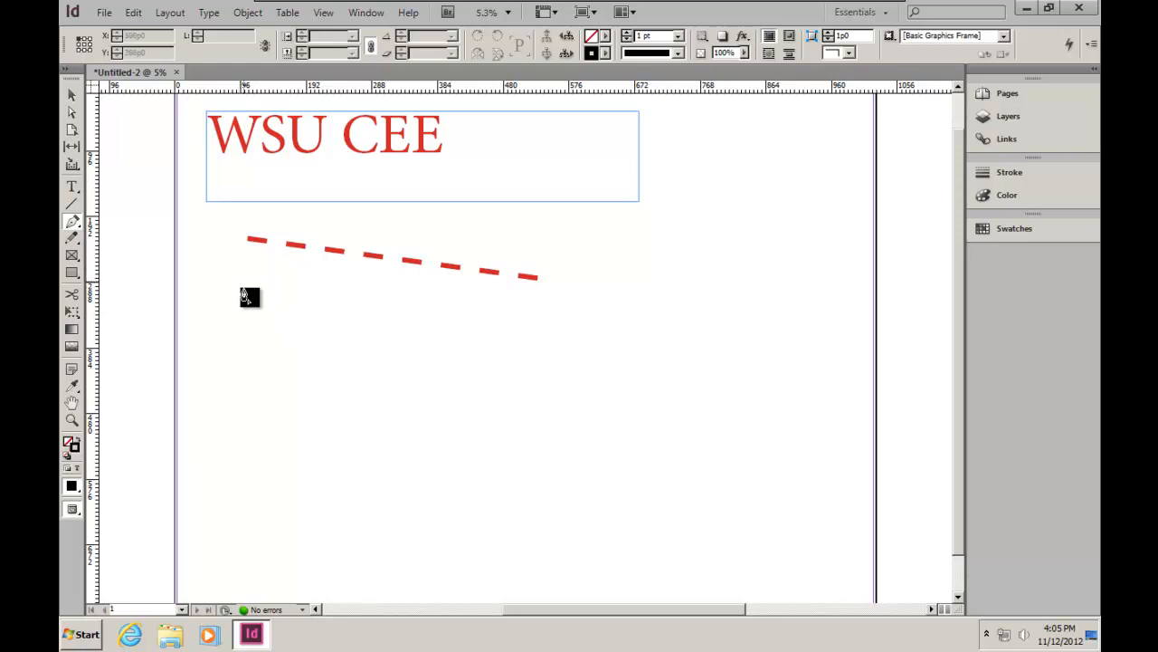
left_click(247, 284)
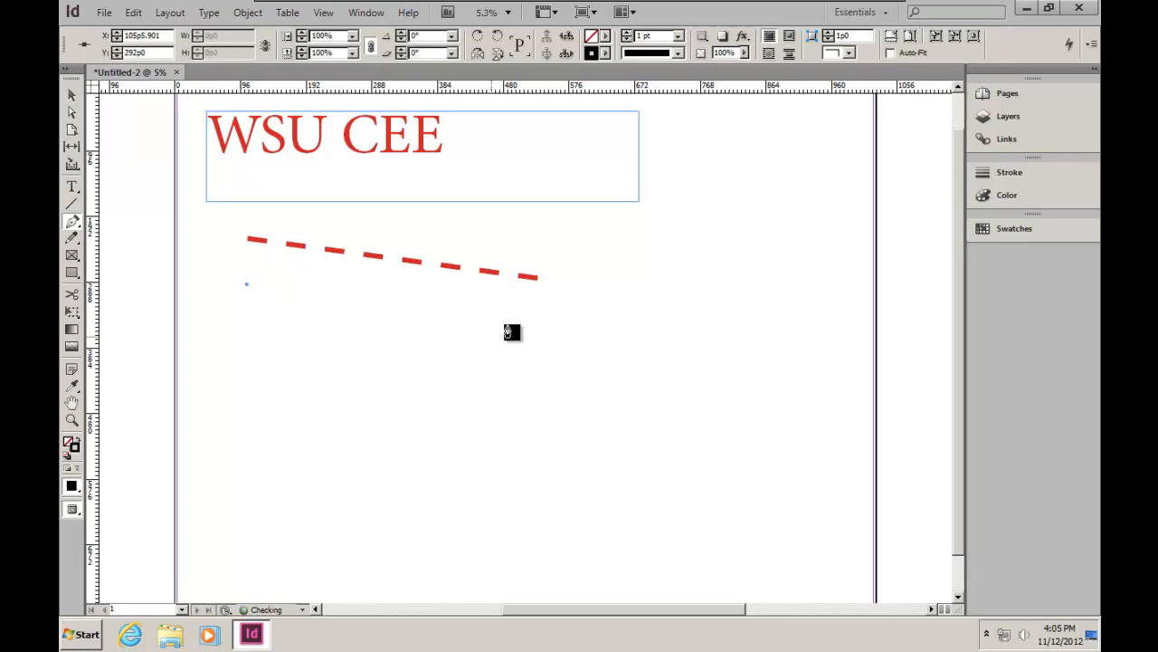
left_click(534, 319)
left_click(628, 353)
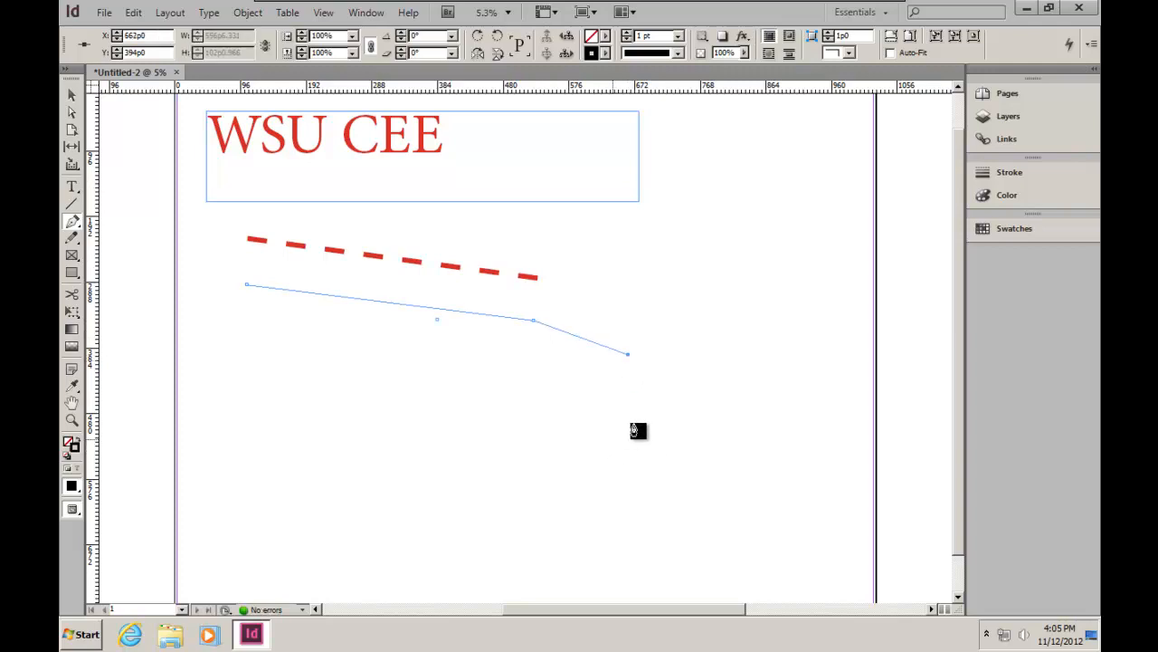
left_click_drag(661, 422, 644, 467)
left_click(585, 451)
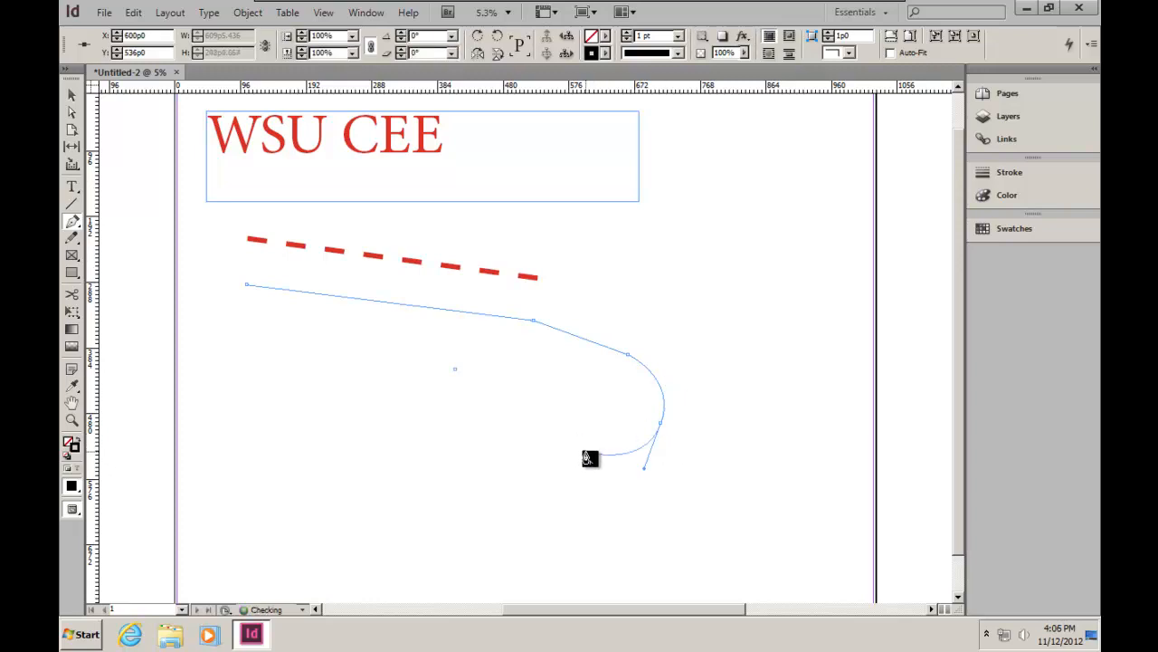
left_click(363, 405)
left_click(246, 286)
key("v")
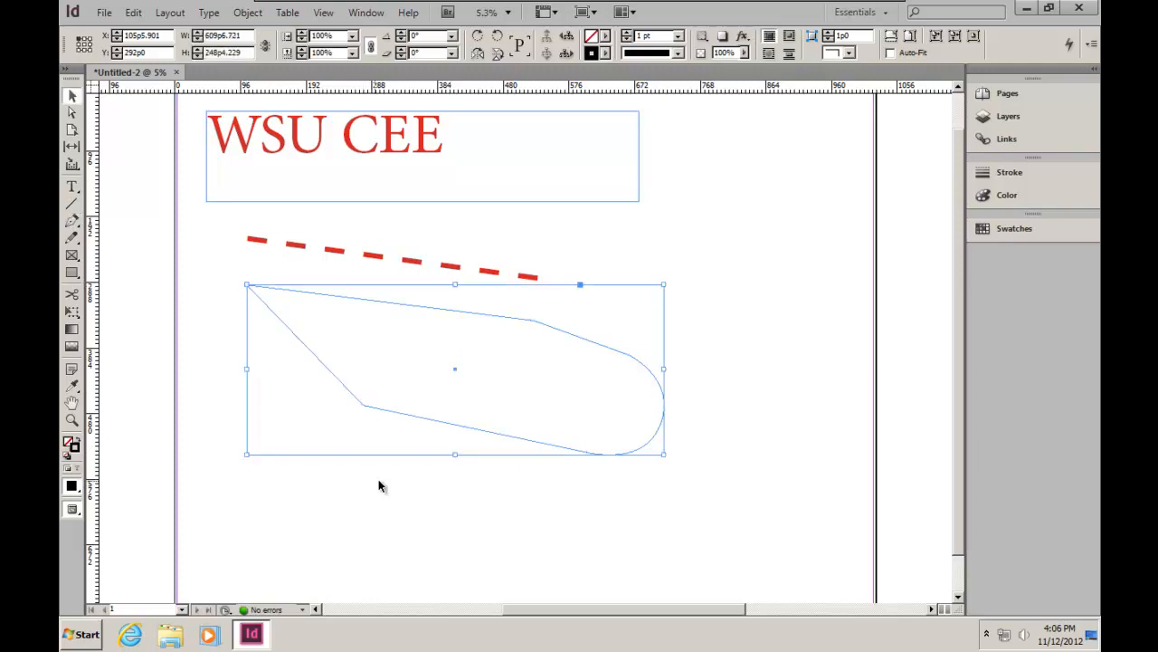
left_click(592, 463)
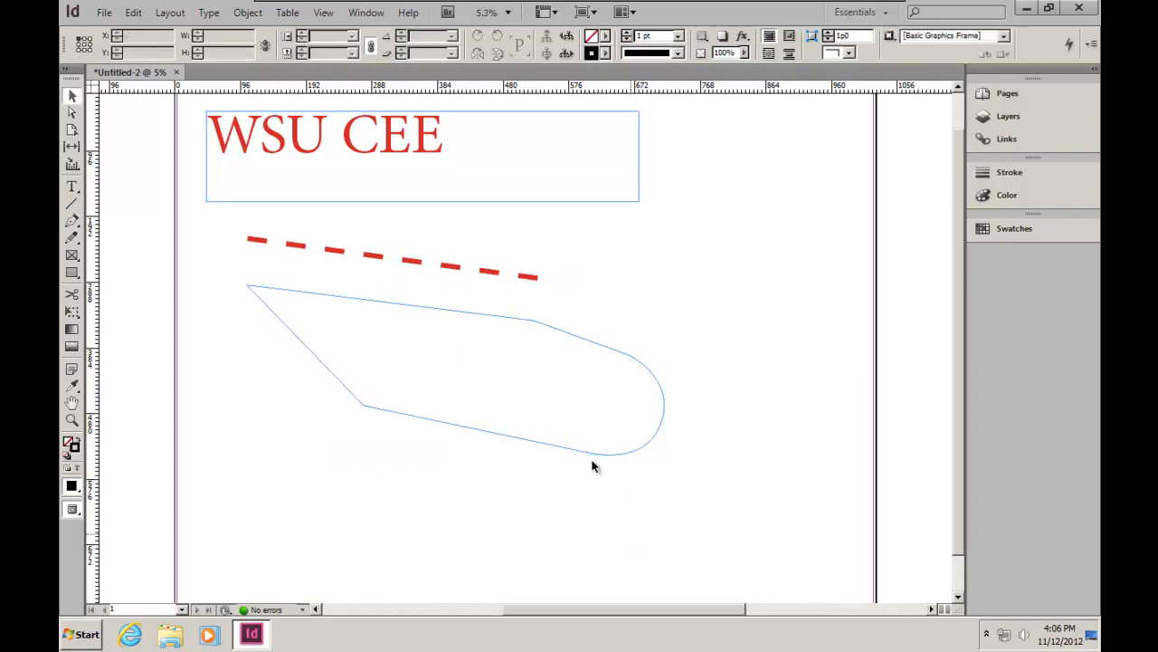
Give the closed pen shape a 90 pt stroke
left_click(530, 441)
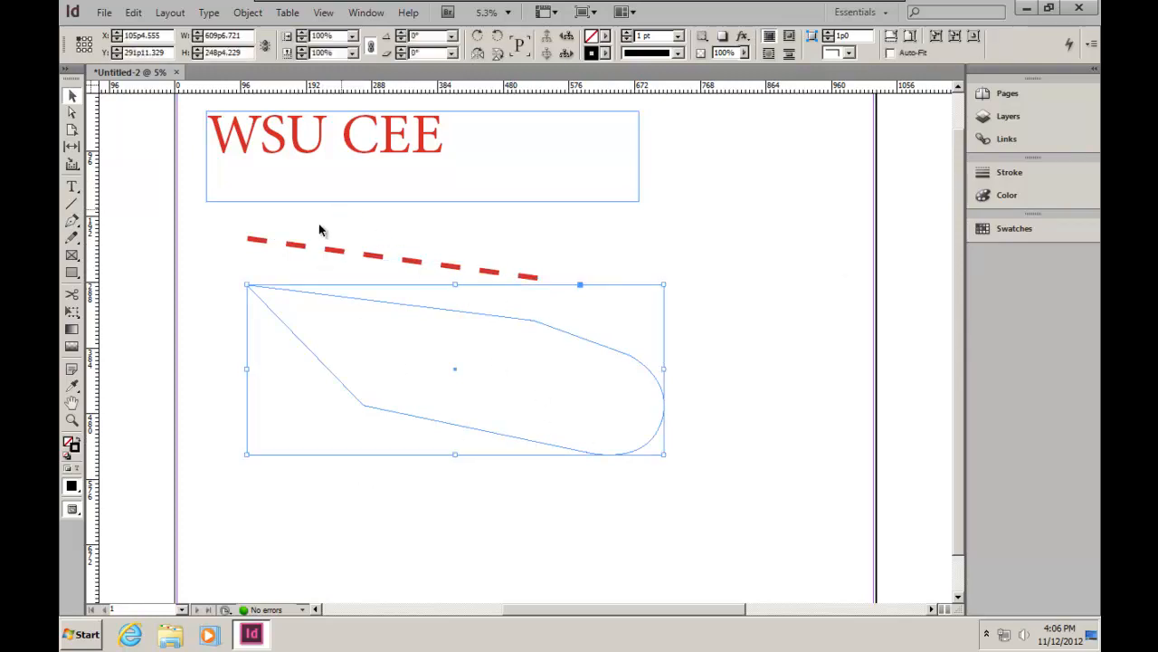
left_click(993, 198)
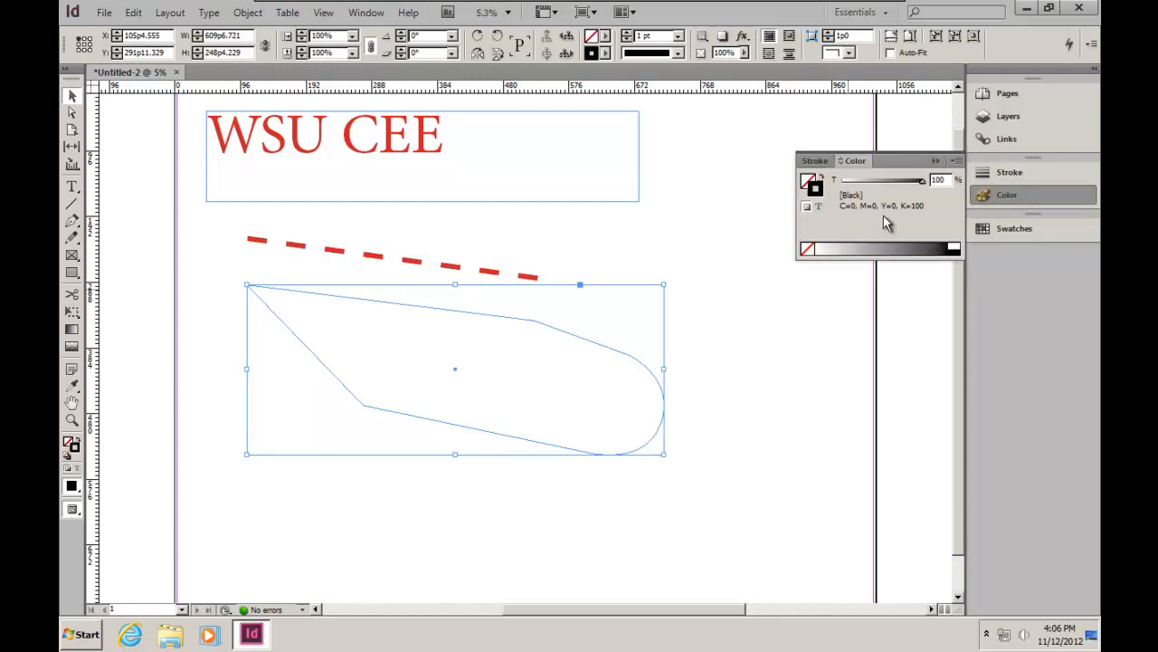
left_click(816, 160)
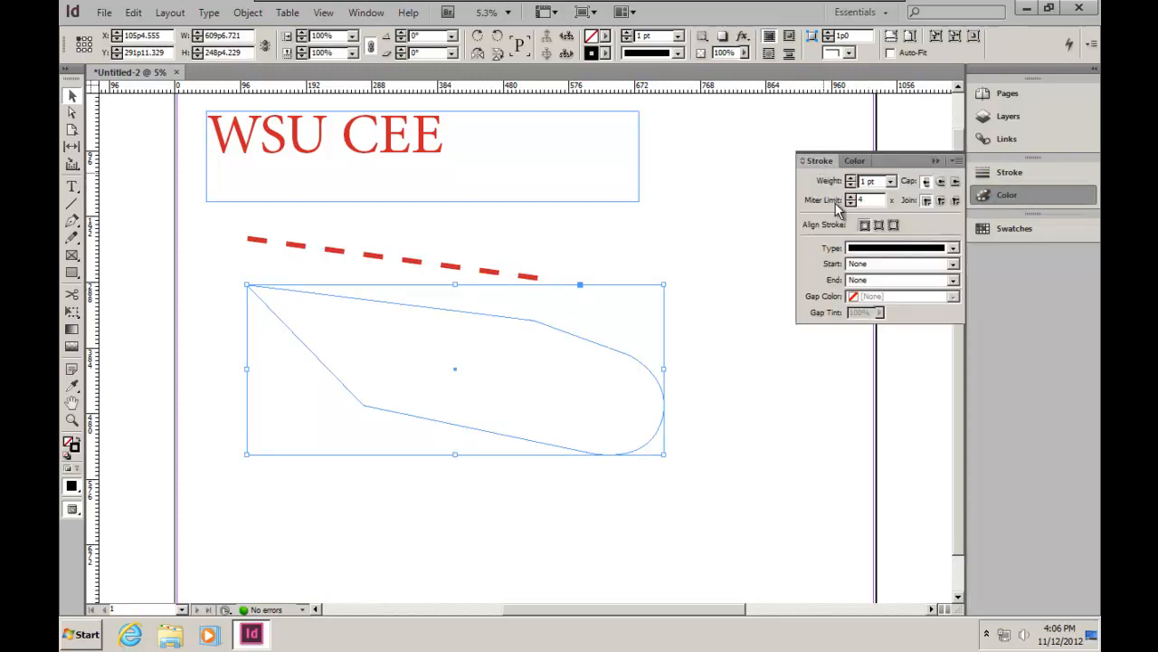
left_click(890, 181)
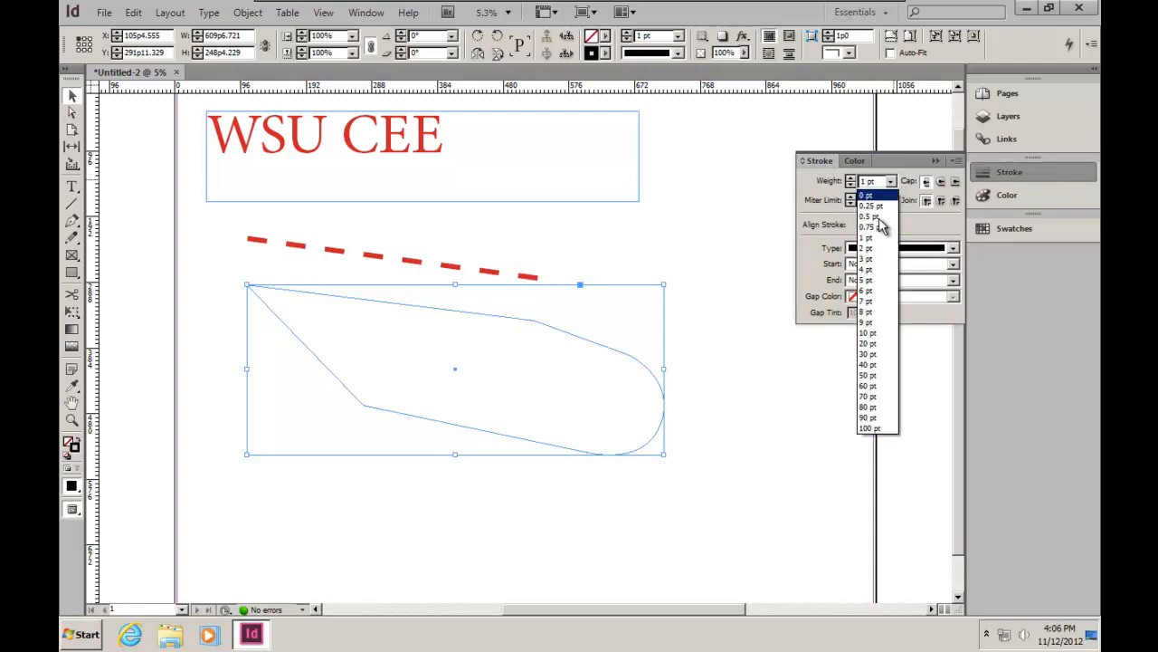
left_click(870, 417)
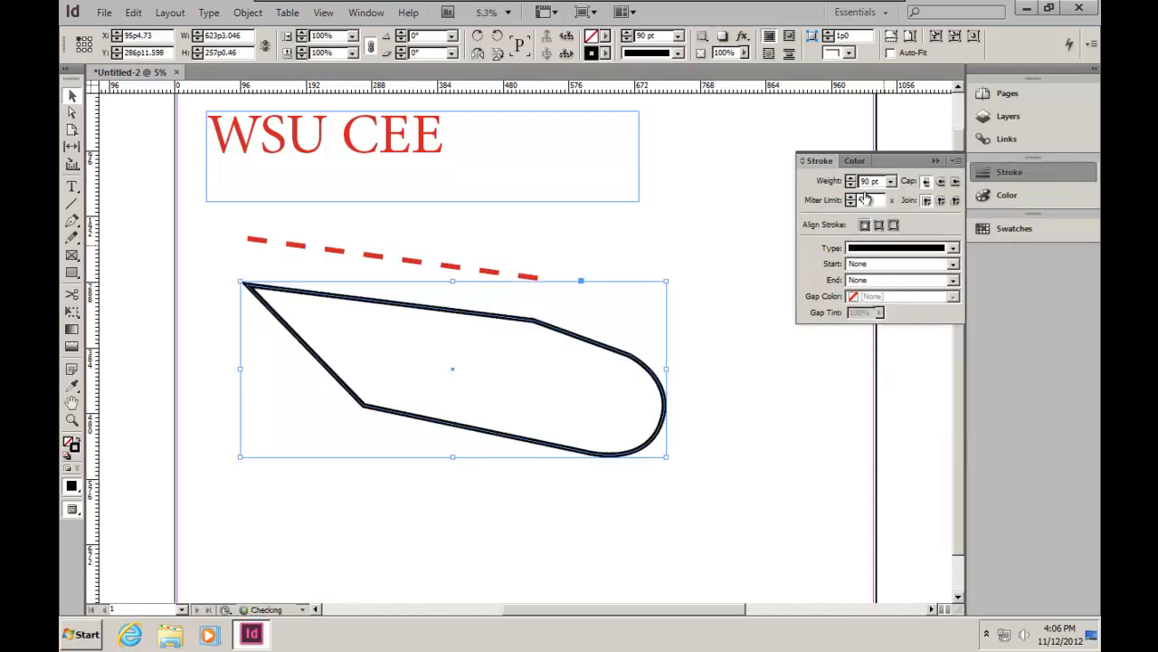
Fill the pen shape with red (C 8, M 99, Y 100, K 1), deselect it and close the color settings
left_click(854, 161)
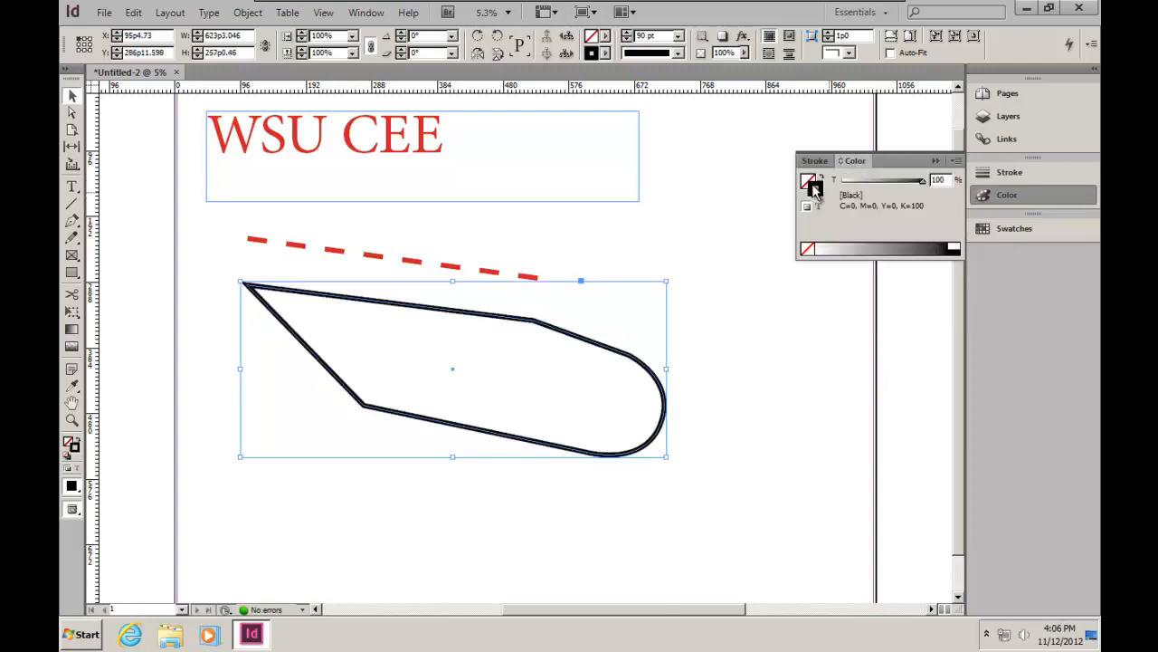
double_click(810, 183)
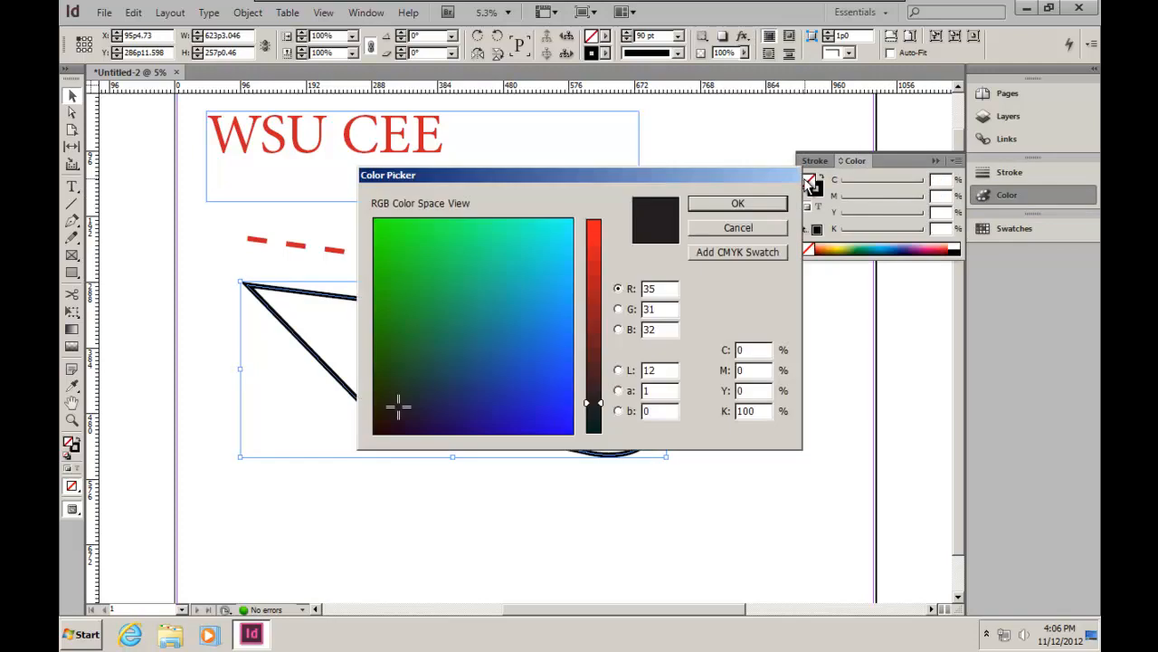
left_click(599, 250)
left_click(740, 204)
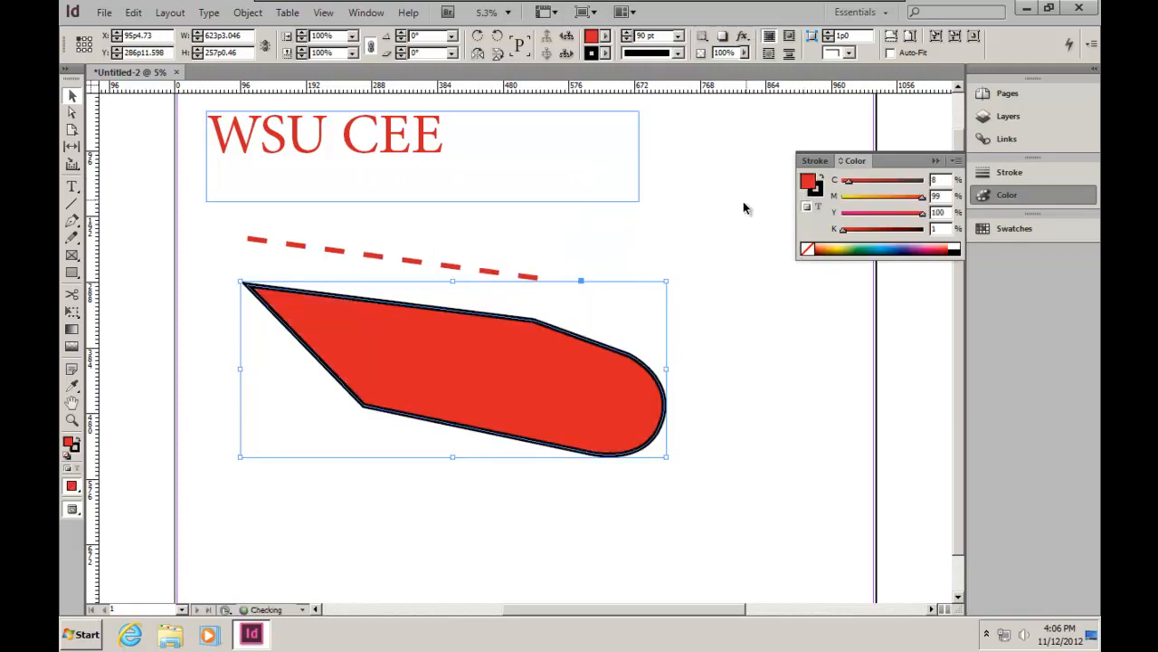
left_click(782, 430)
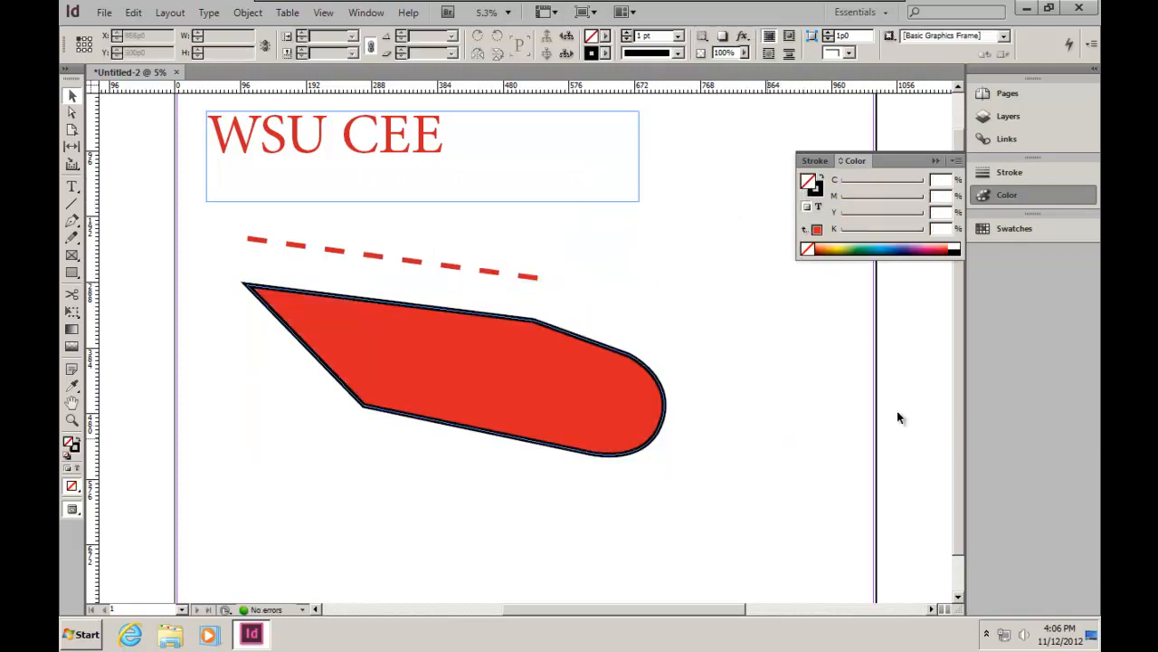
left_click(937, 160)
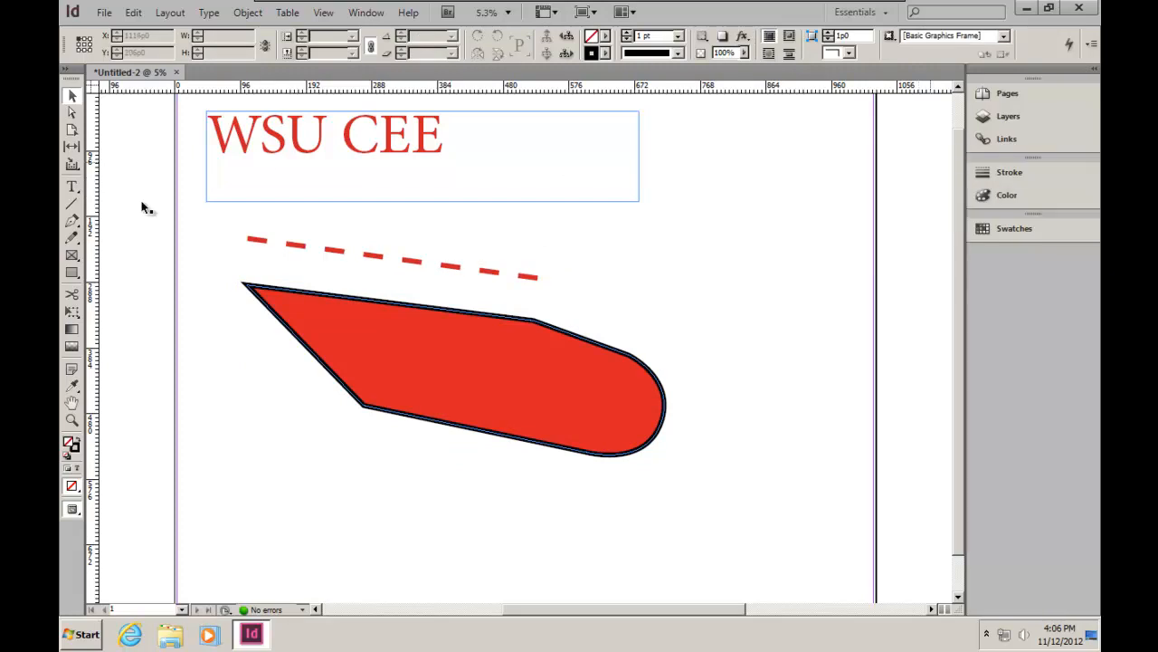
Draw an empty rectangular placeholder frame about 314 by 152 picas beyond the dashed line's lower end, near the page's edge
left_click(74, 258)
left_click_drag(633, 219, 848, 321)
key("v")
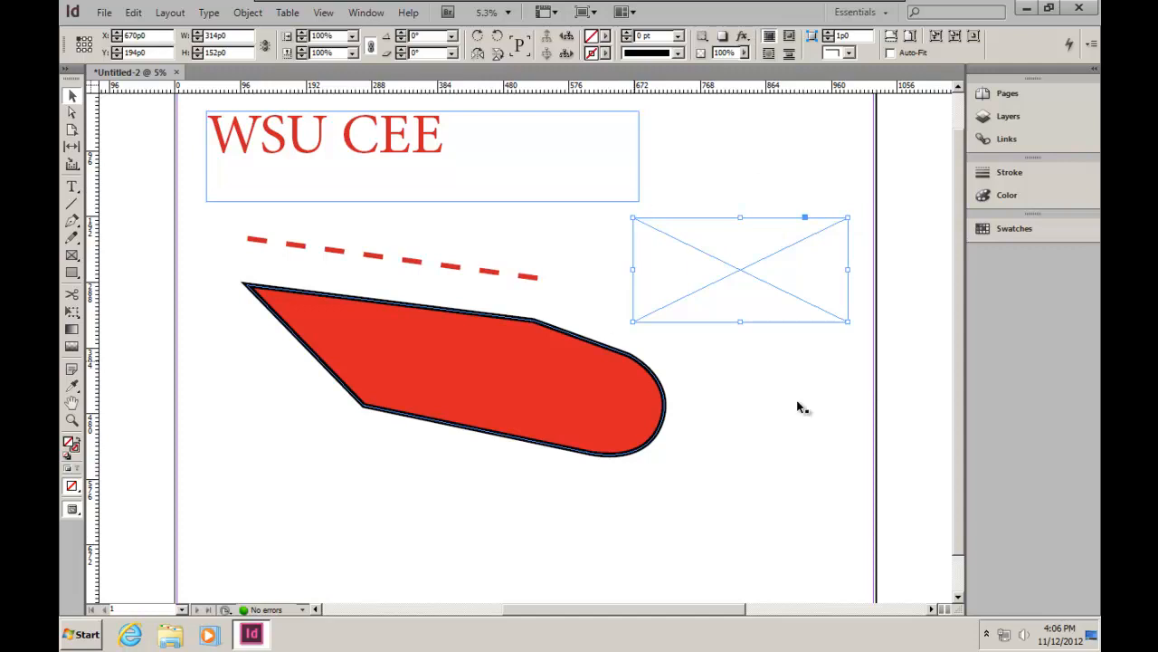
Draw a rectangle about 317 by 164 picas below the red shape and give it a 90 pt stroke
left_click(73, 274)
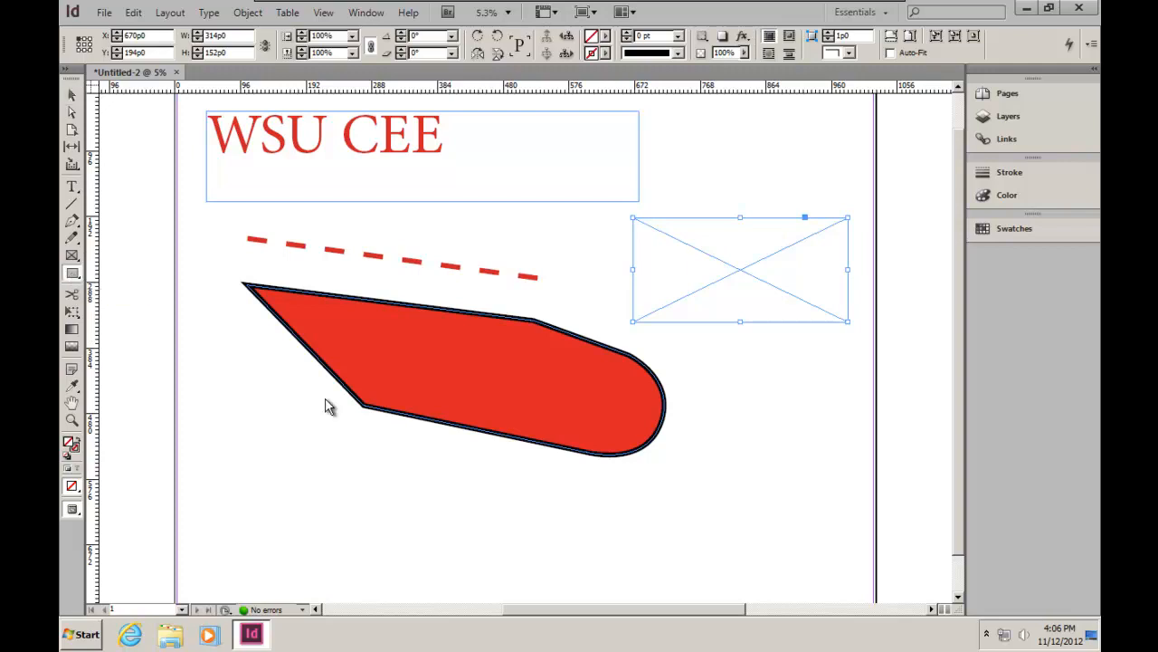
left_click_drag(239, 448, 454, 560)
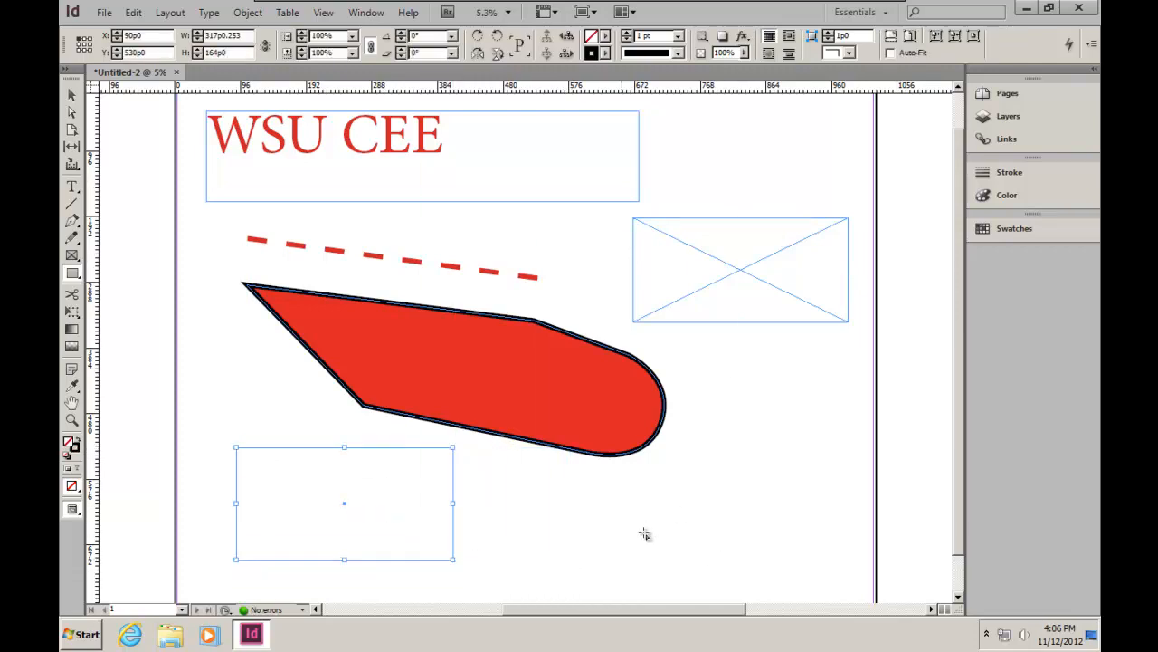
left_click(1018, 197)
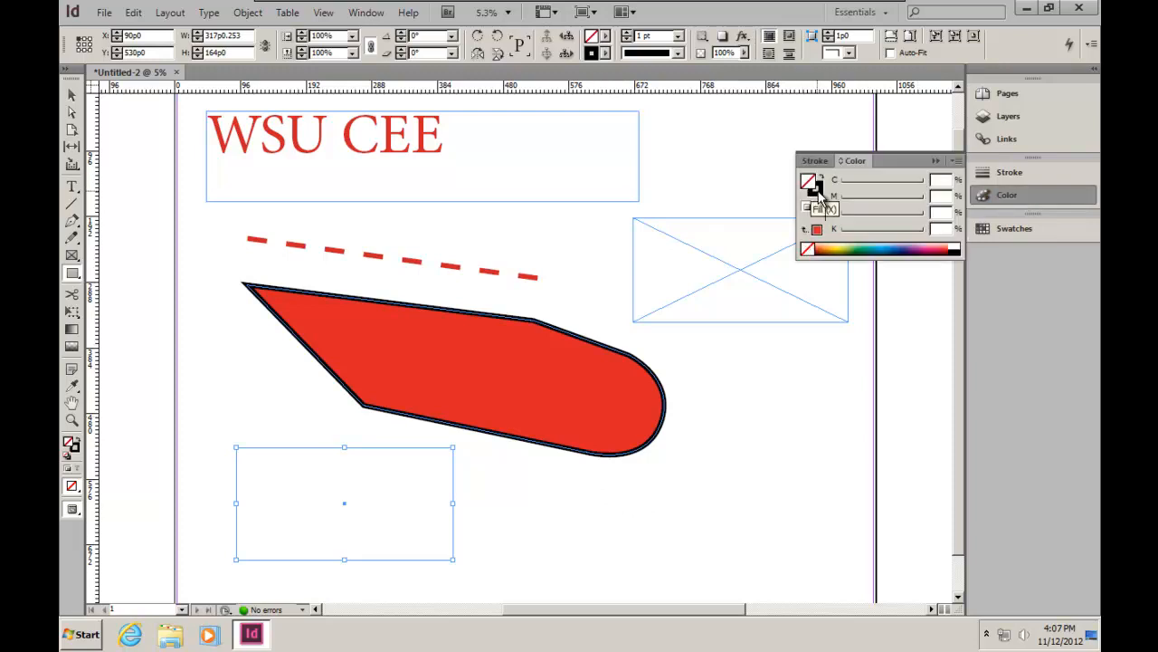
left_click(815, 160)
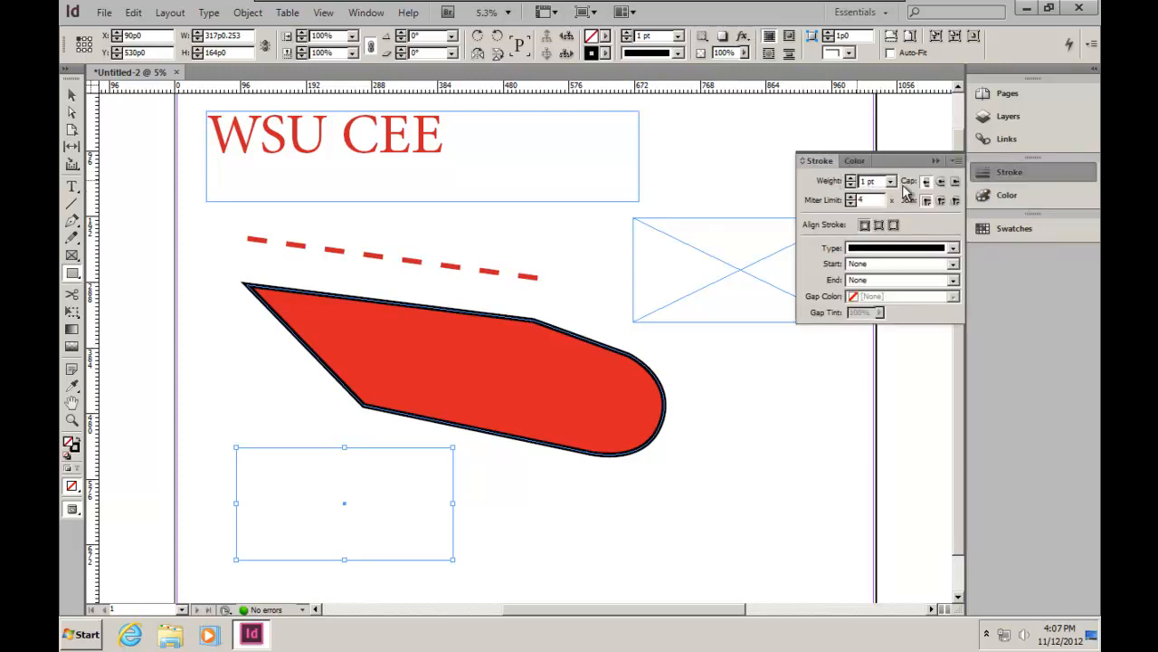
left_click(891, 181)
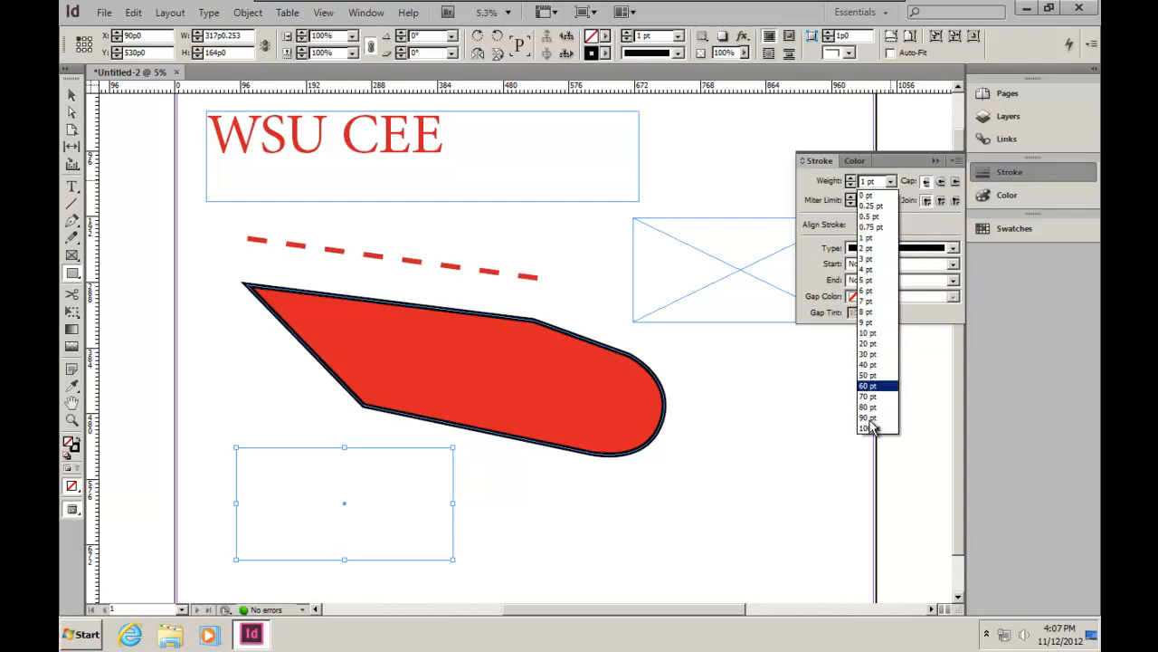
left_click(868, 418)
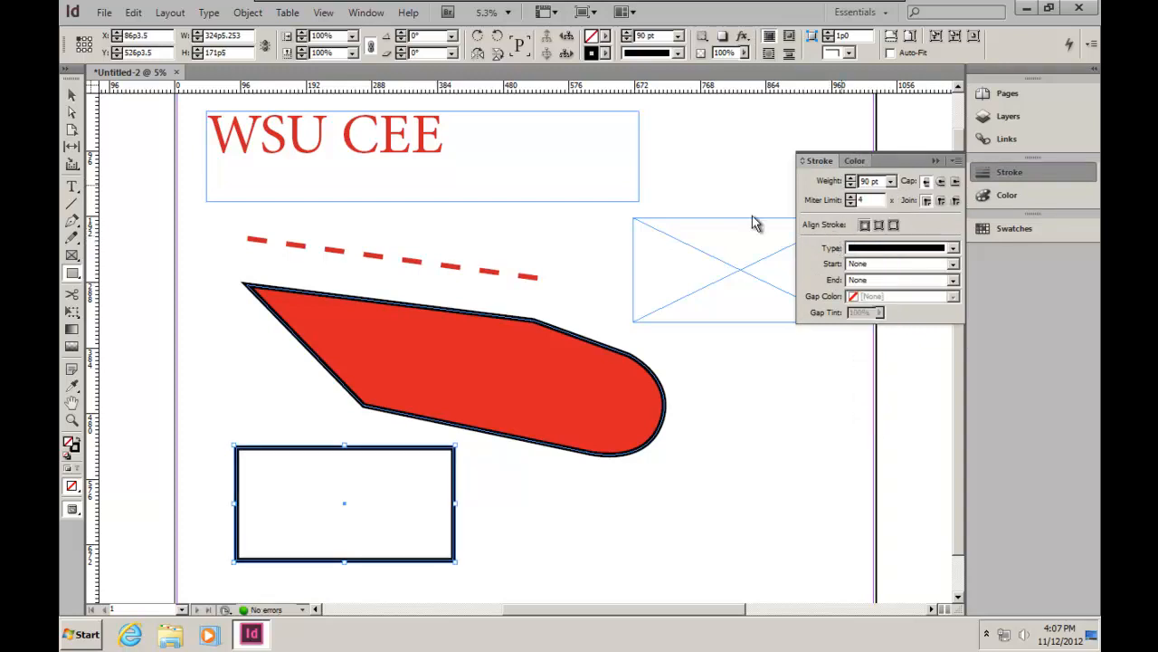
left_click(935, 161)
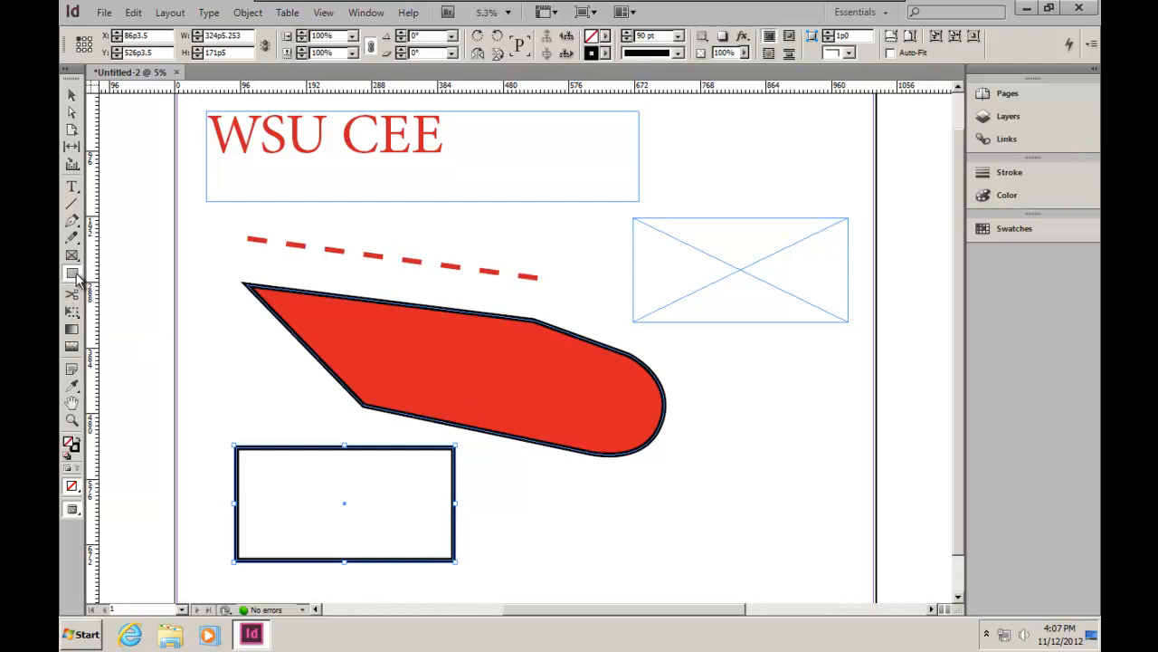
Copy the red shape's fill onto the new rectangle with the Eyedropper tool and deselect the rectangle
left_click(73, 386)
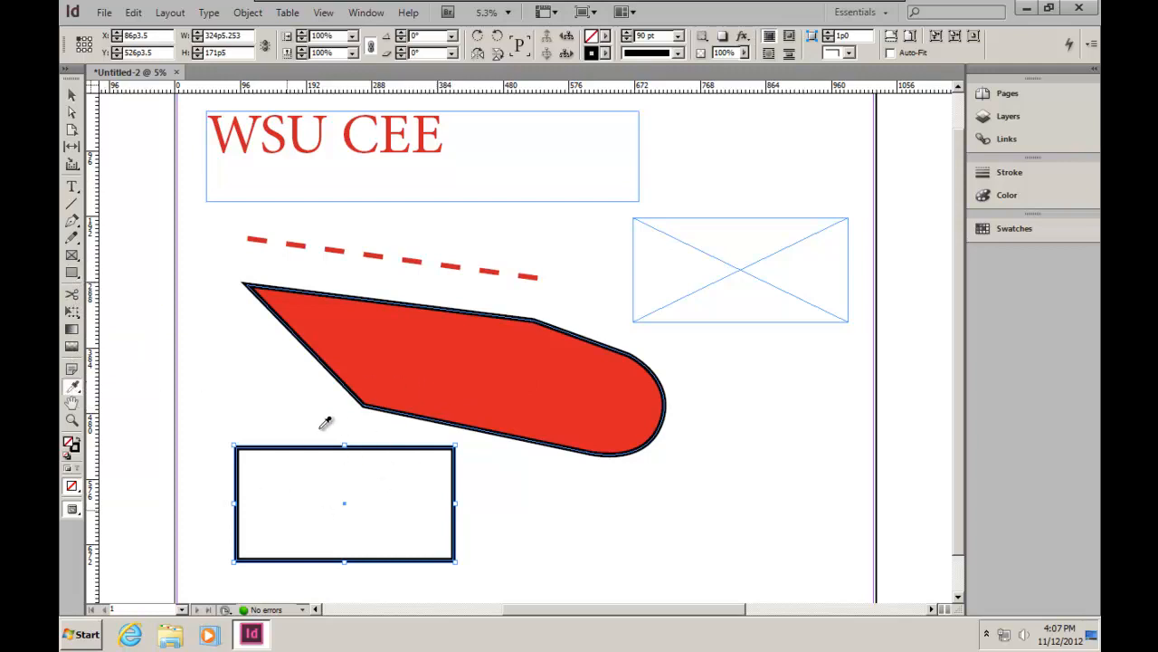
left_click(484, 354)
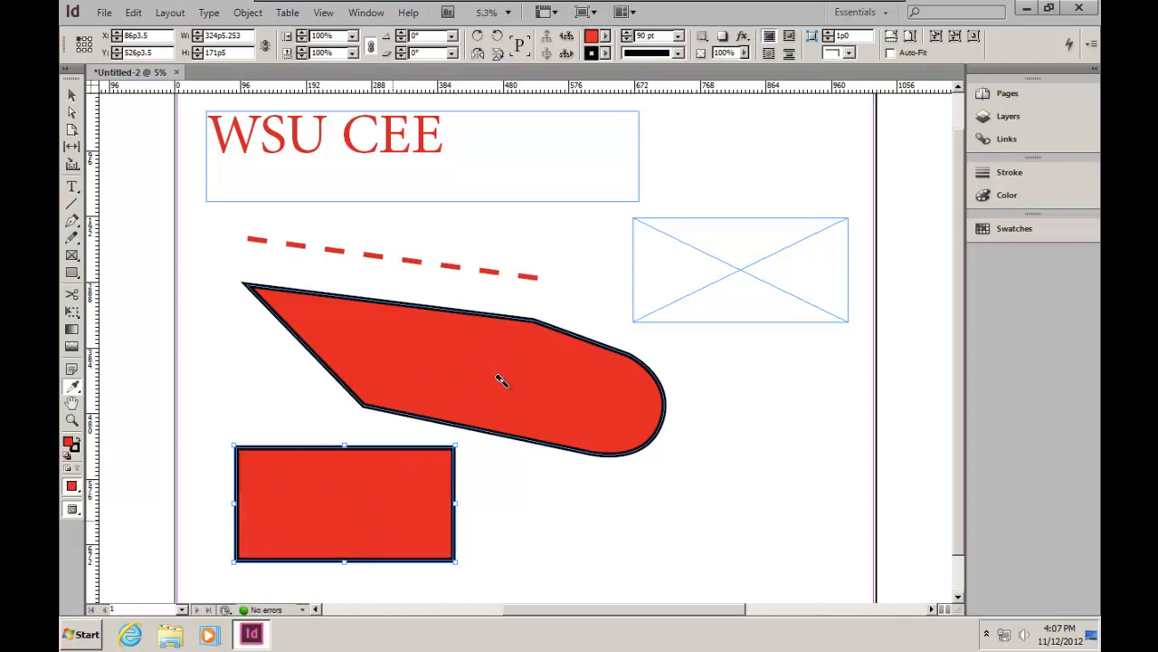
key("v")
left_click(579, 522)
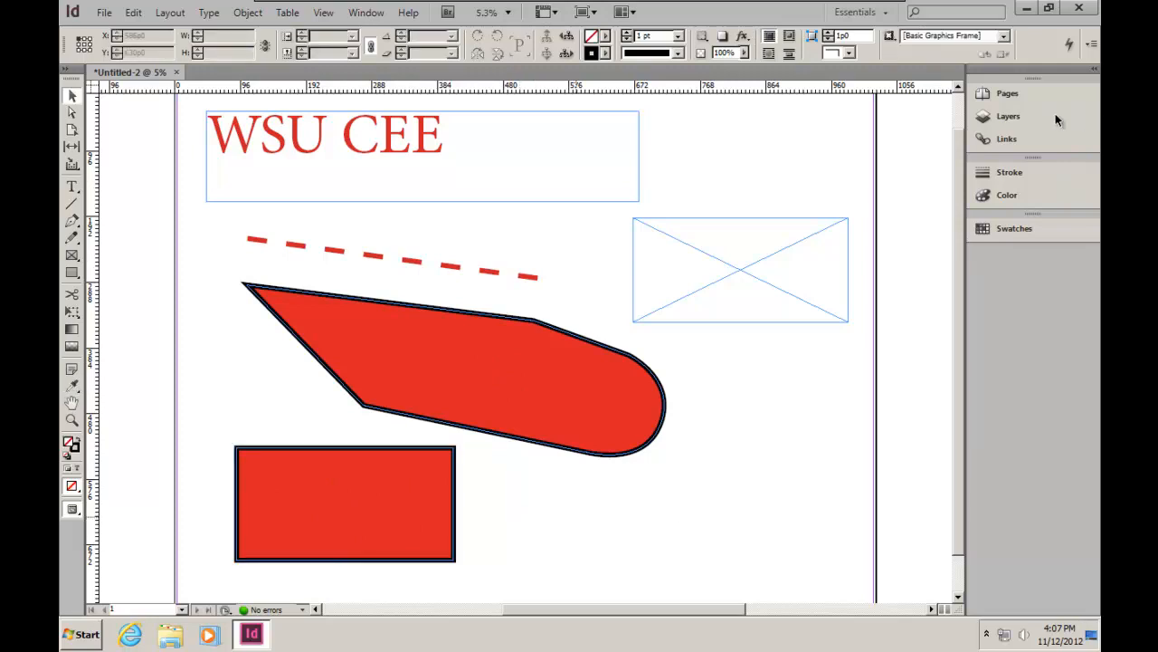
Duplicate the page 1 spread
left_click(1008, 97)
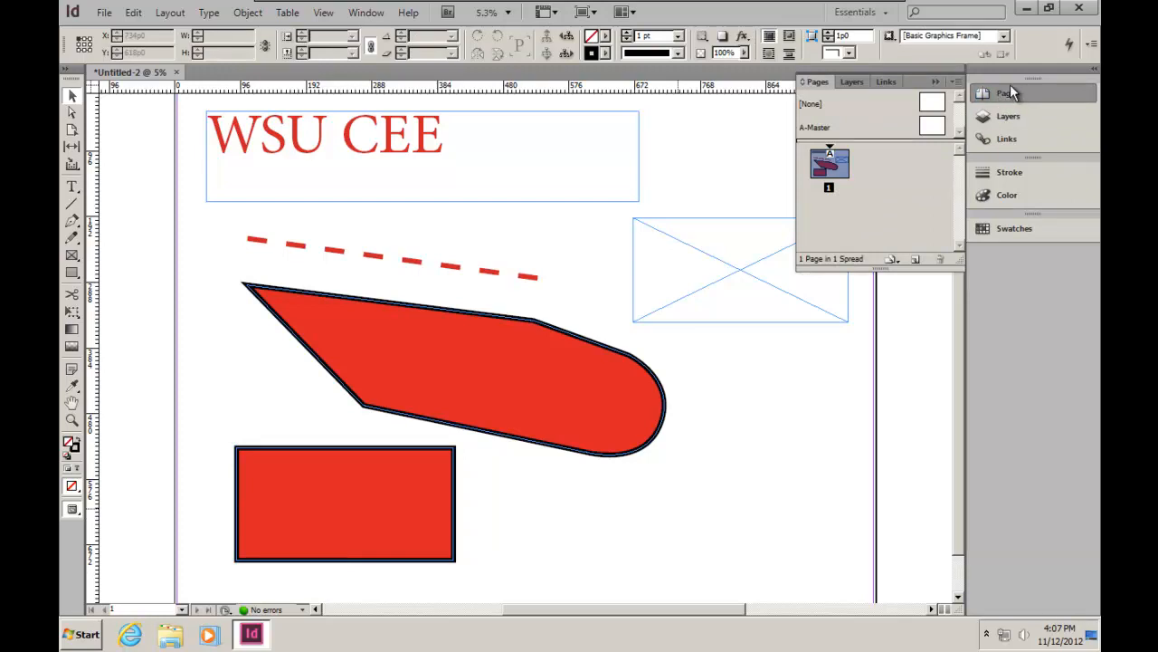
right_click(833, 172)
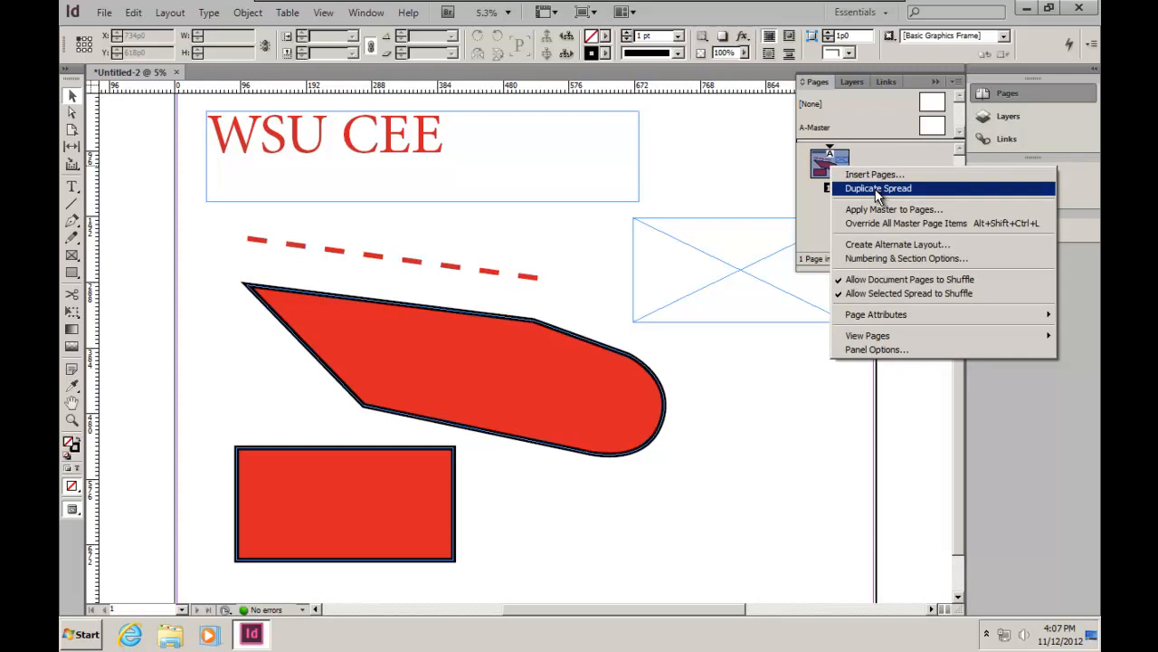
left_click(877, 192)
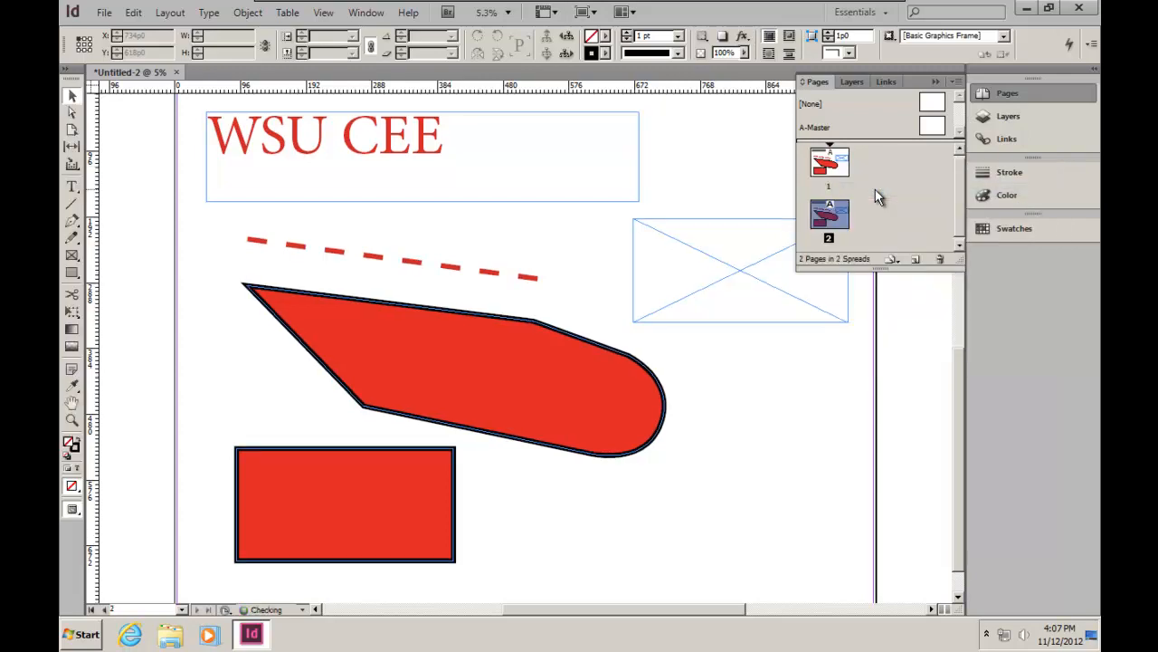
Look through both pages to compare the duplicated spread with the original
left_click(839, 229)
scroll(716, 383, "down", 4)
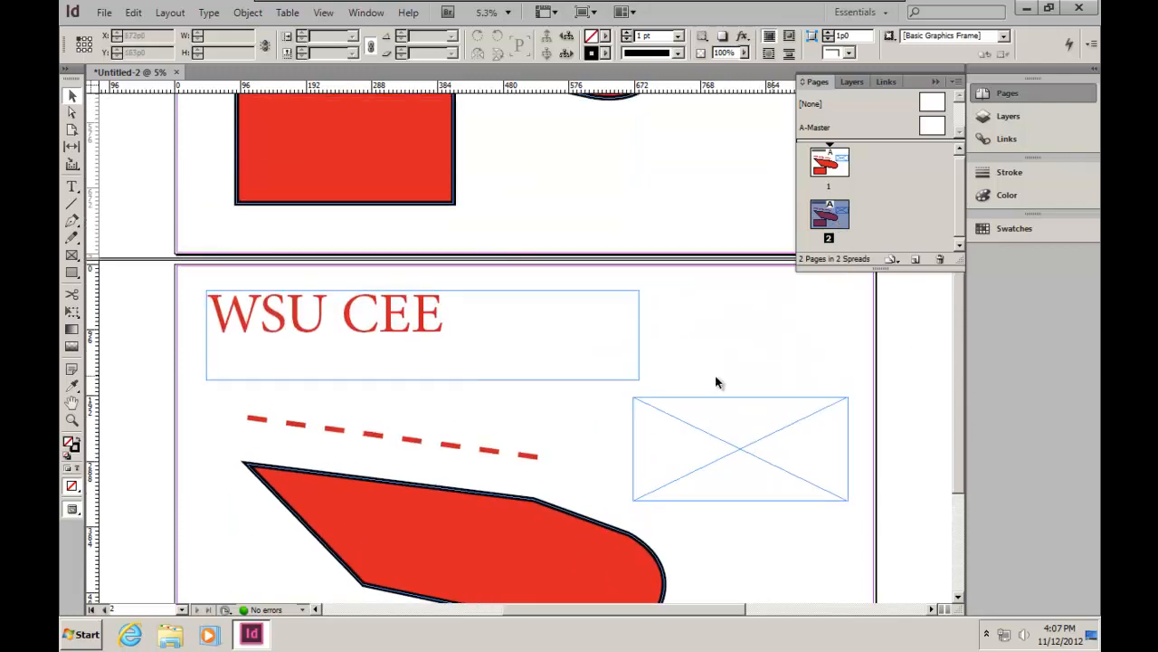
scroll(718, 380, "up", 1)
scroll(716, 373, "up", 4)
scroll(716, 373, "down", 2)
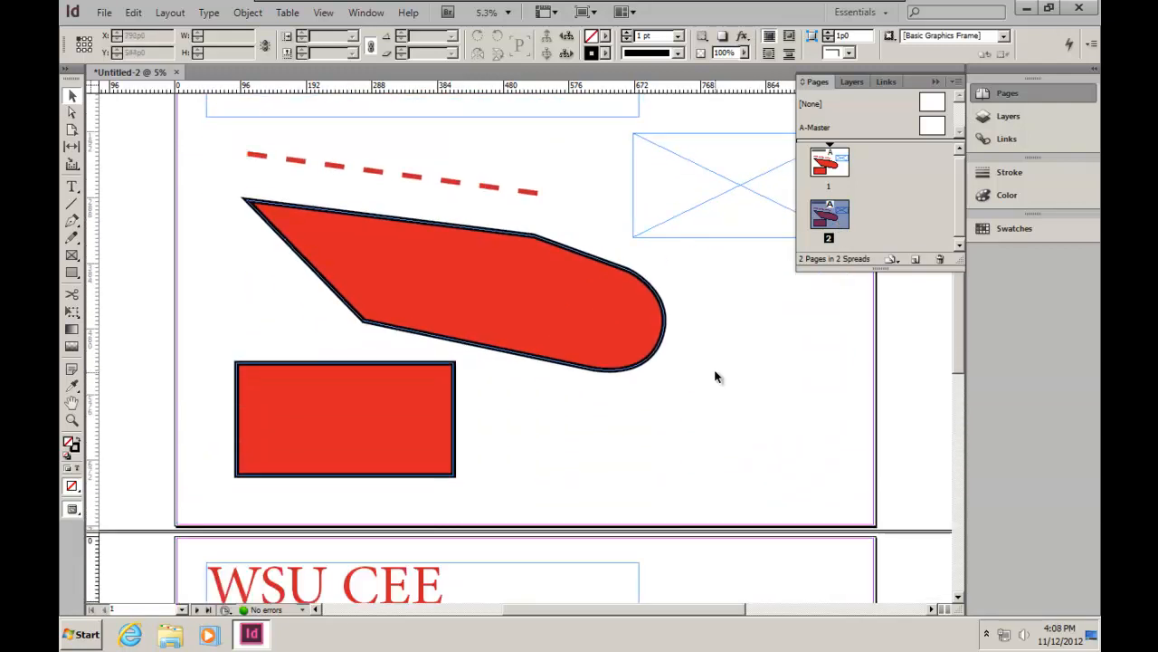
scroll(716, 377, "down", 5)
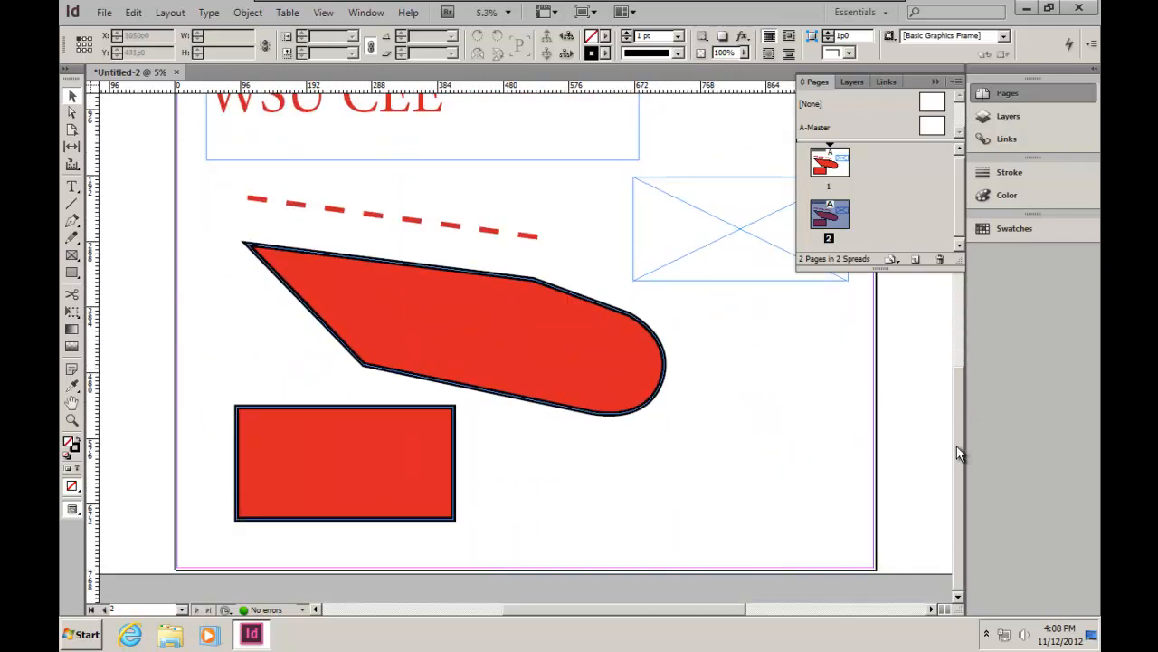
scroll(959, 428, "up", 2)
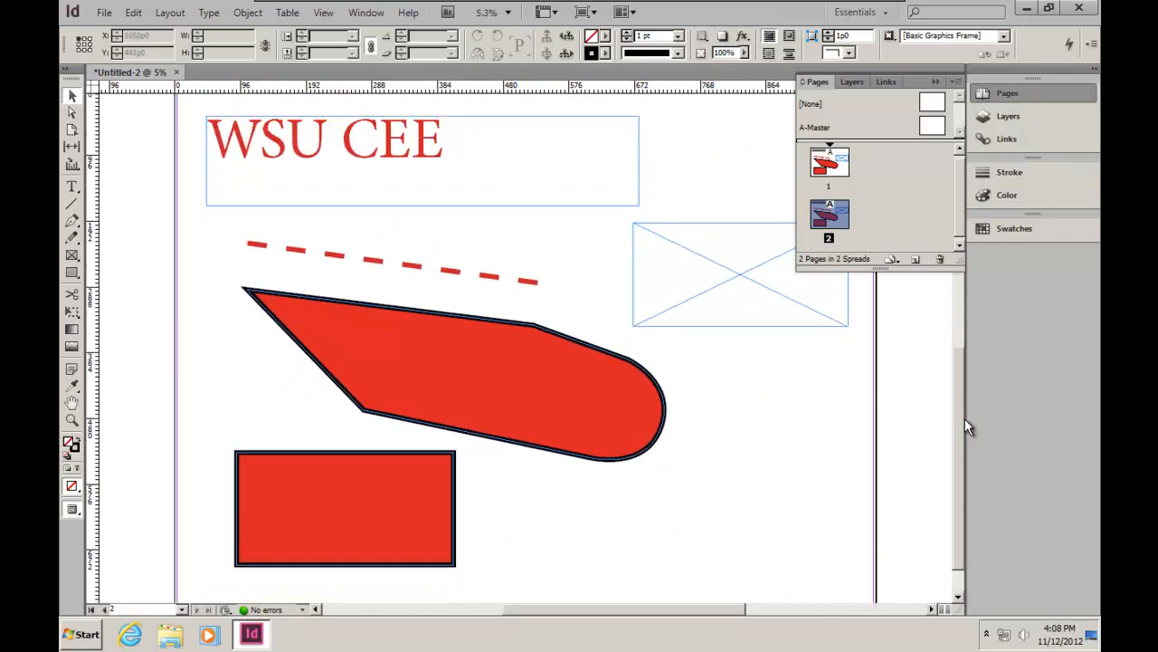
Insert one new page after page 2, based on A-Master
right_click(833, 229)
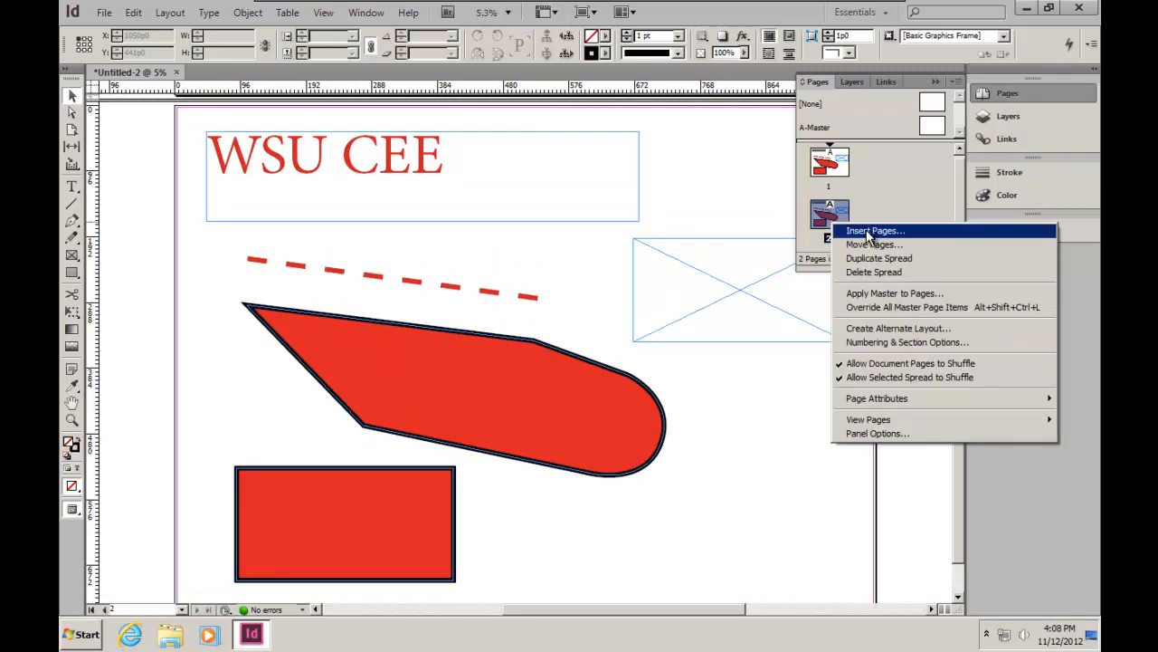
left_click(871, 233)
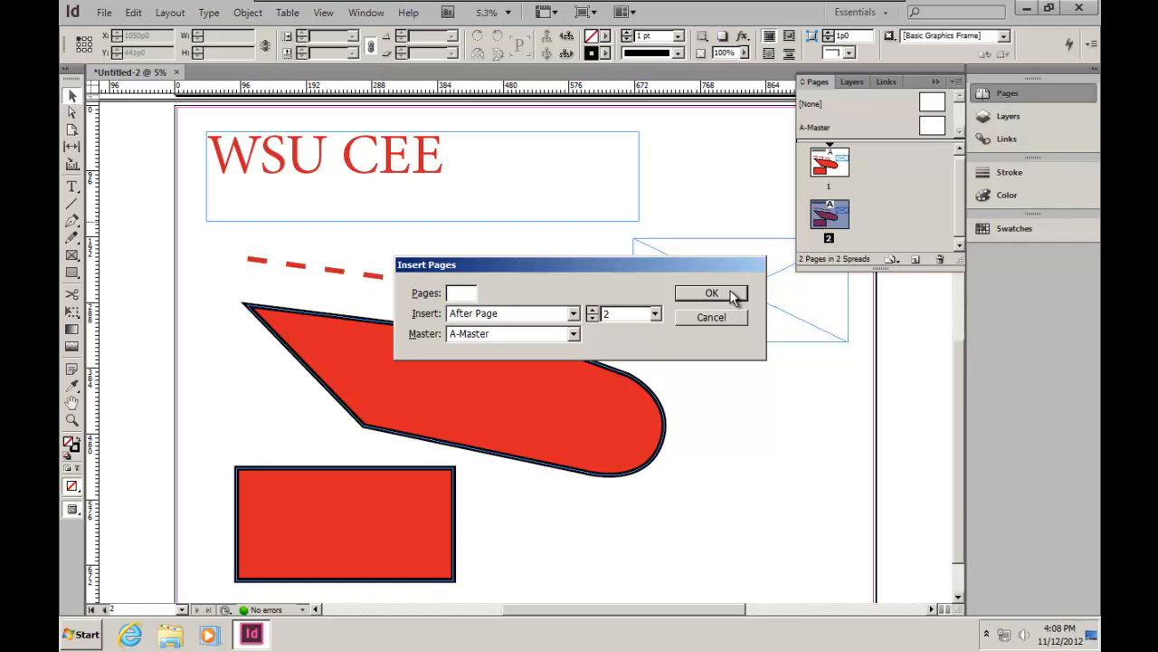
left_click(733, 296)
scroll(959, 220, "up", 2)
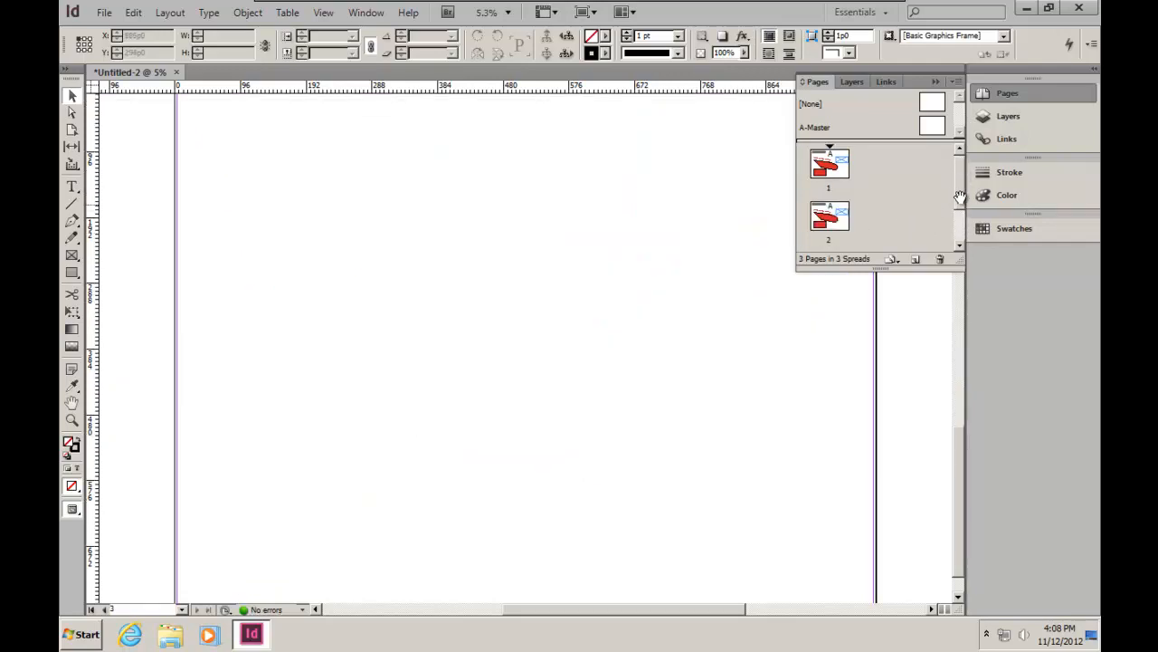
left_click_drag(964, 205, 921, 187)
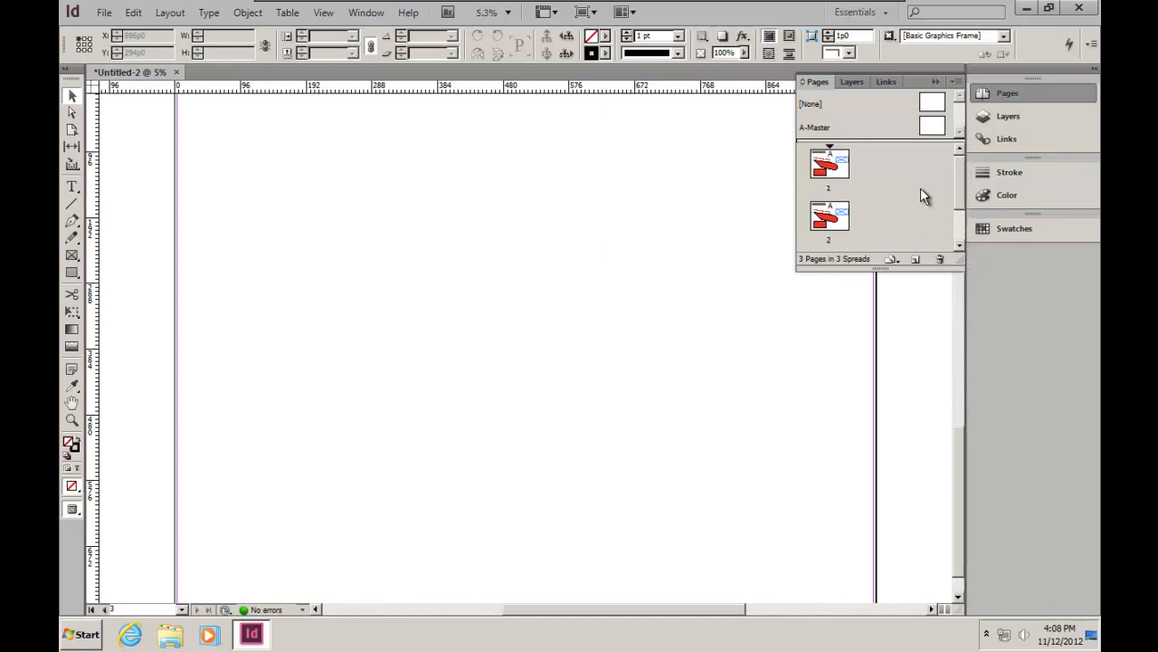
Display page 2, return to page 1, and collapse the page overview
left_click(833, 230)
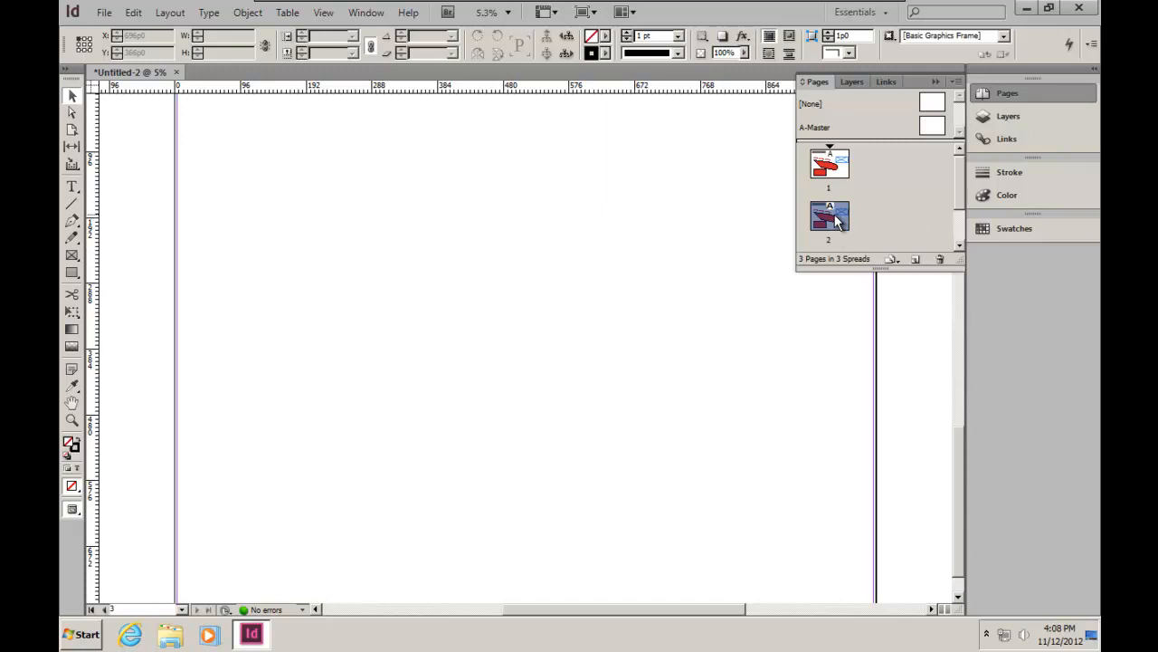
left_click_drag(837, 222, 838, 174)
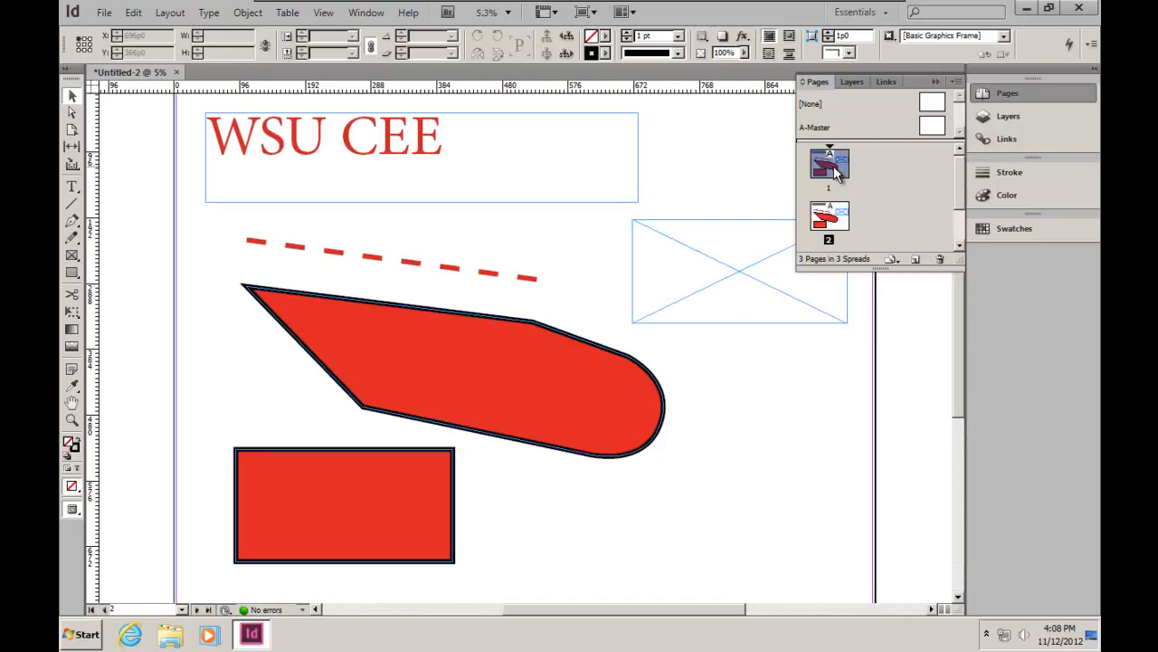
double_click(837, 173)
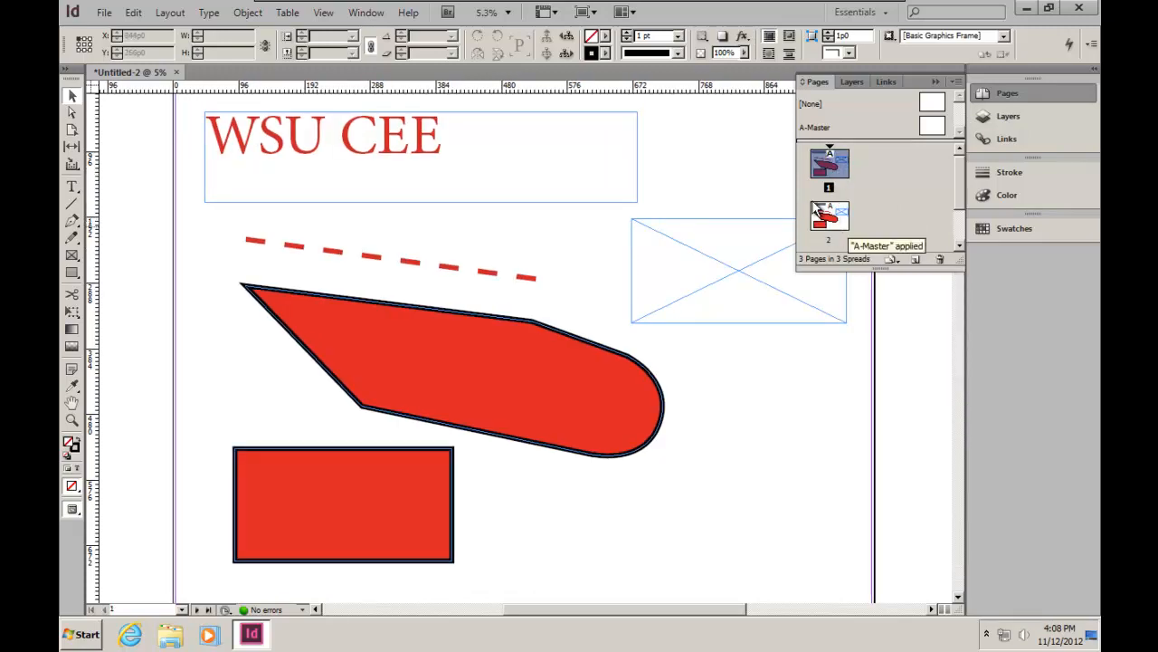
left_click(936, 83)
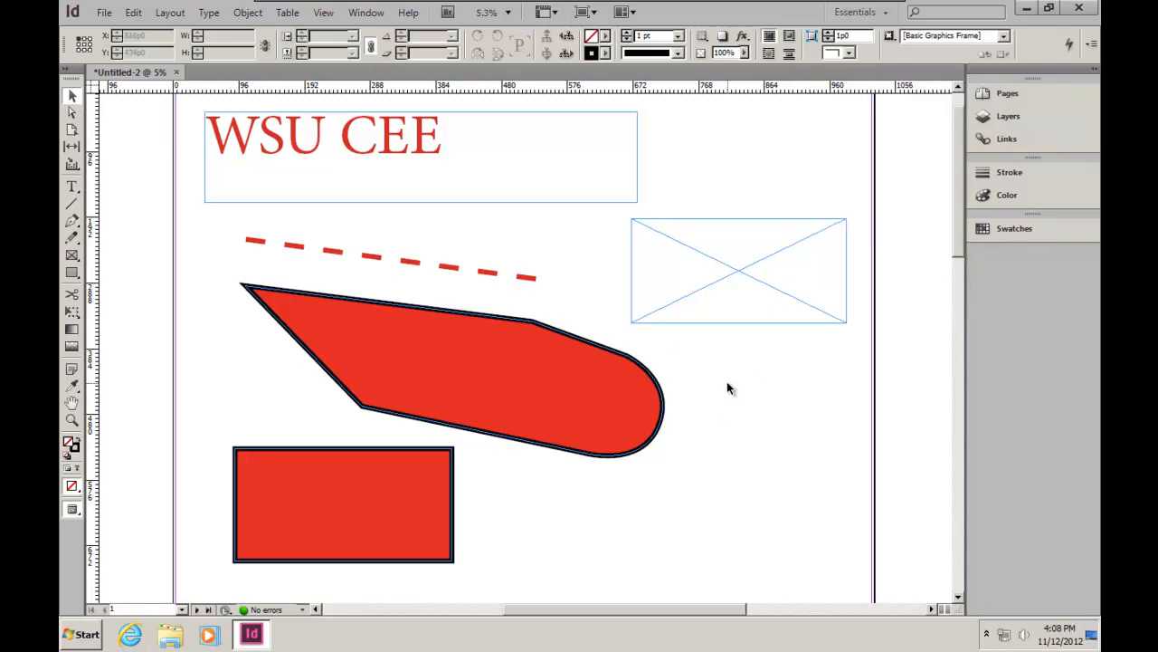
Zoom in on the red shape to 25% and zoom back out to 5% to view all of page 1
key("ctrl+=")
key("ctrl+=")
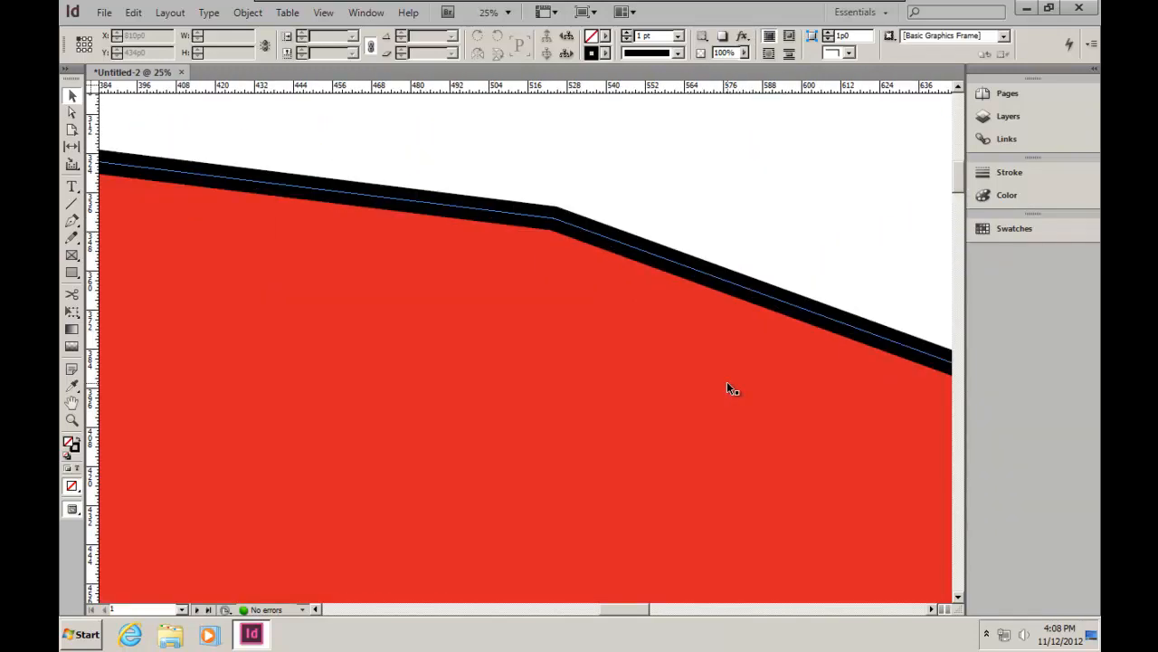
key("ctrl+minus")
key("ctrl+minus")
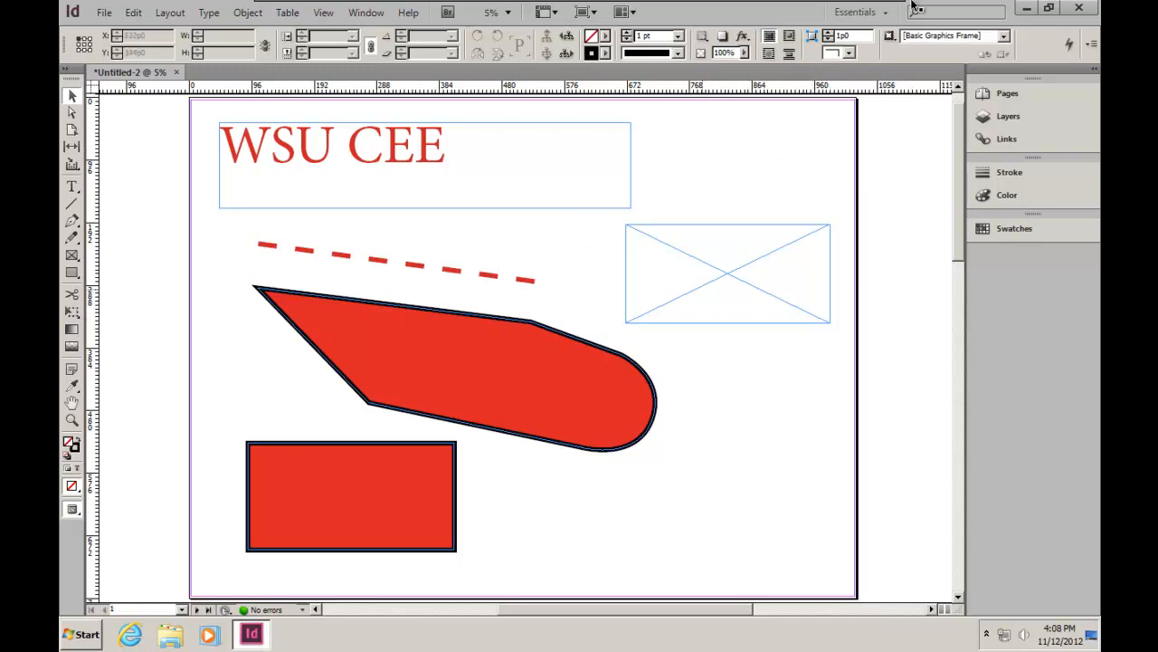
Display the stroke settings
key("F10")
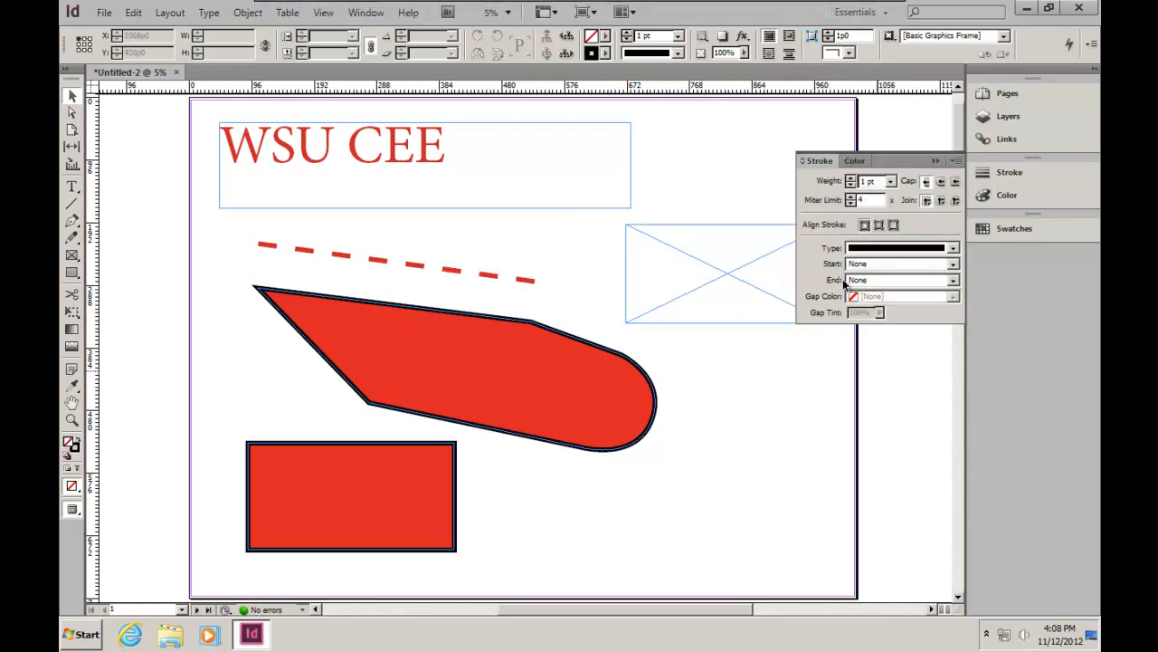